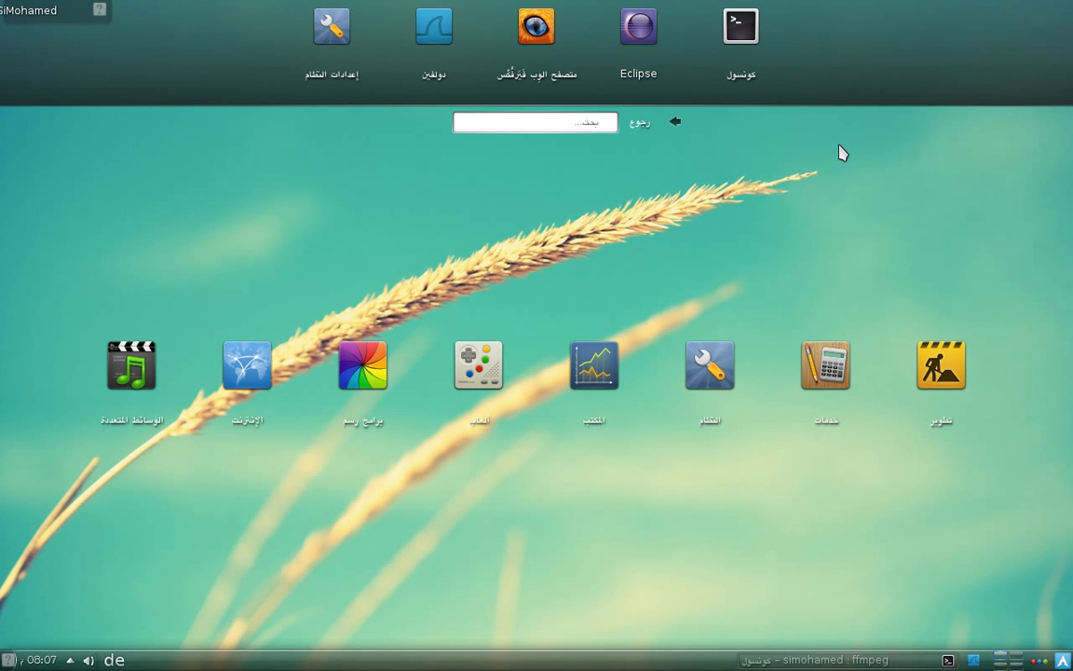
# Step: Open System Settings and show the keyboard layouts configuration under input devices
pyautogui.click(1063, 662)
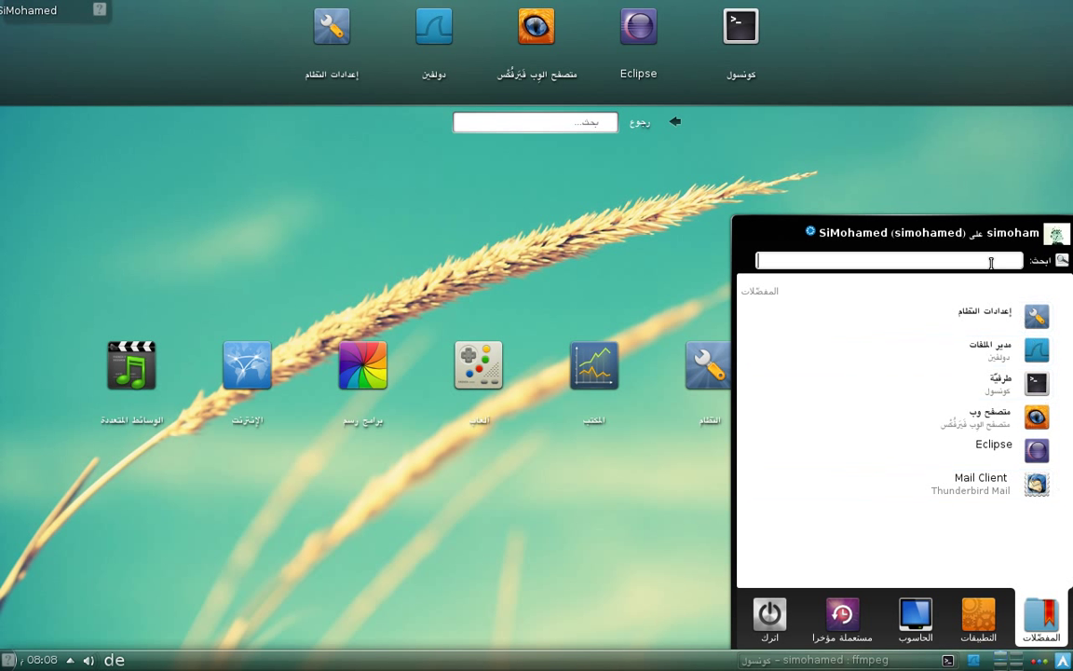
pyautogui.click(984, 317)
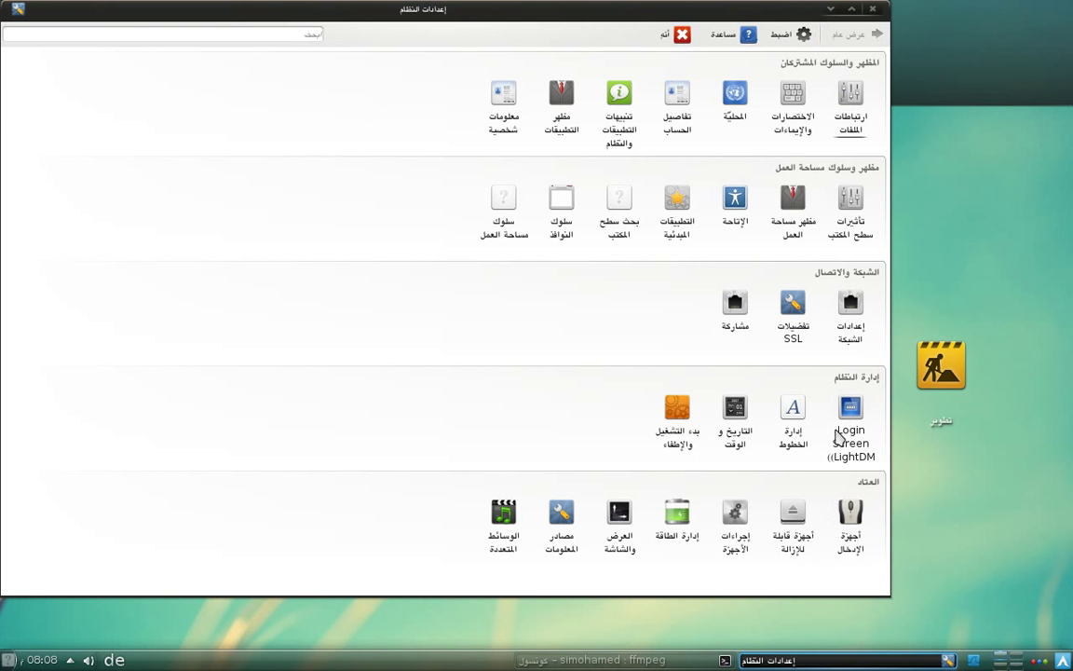
pyautogui.moveTo(682, 14); pyautogui.dragTo(747, 35)
pyautogui.click(929, 559)
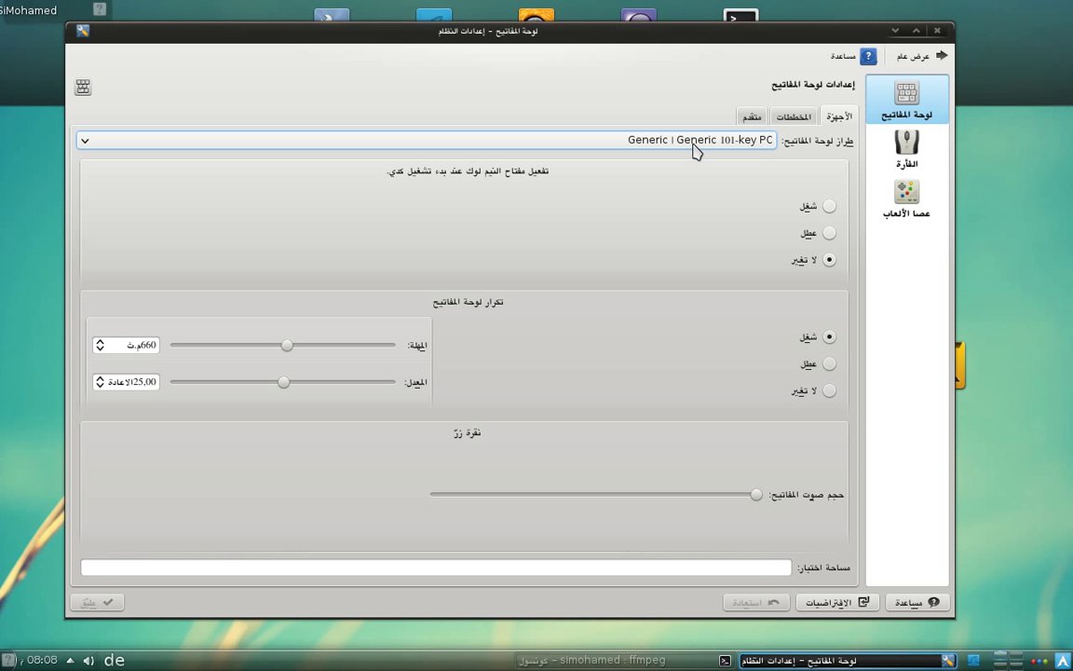
pyautogui.click(806, 122)
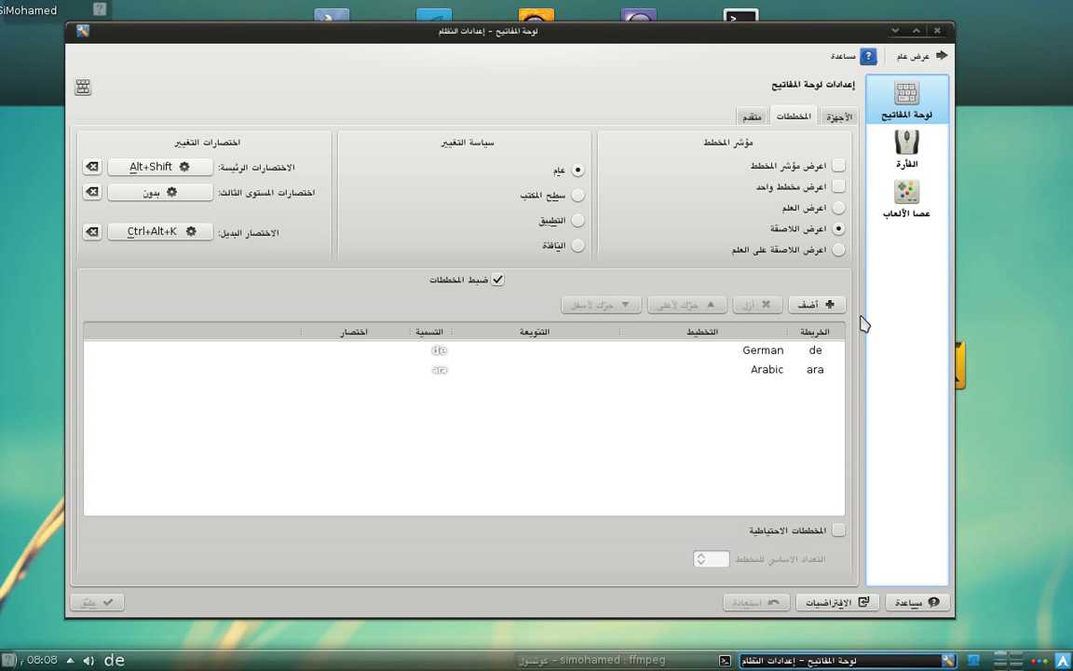
# Step: Preview the Arabic layout and its variants in the add-layout dialog, and cancel the addition
pyautogui.click(817, 303)
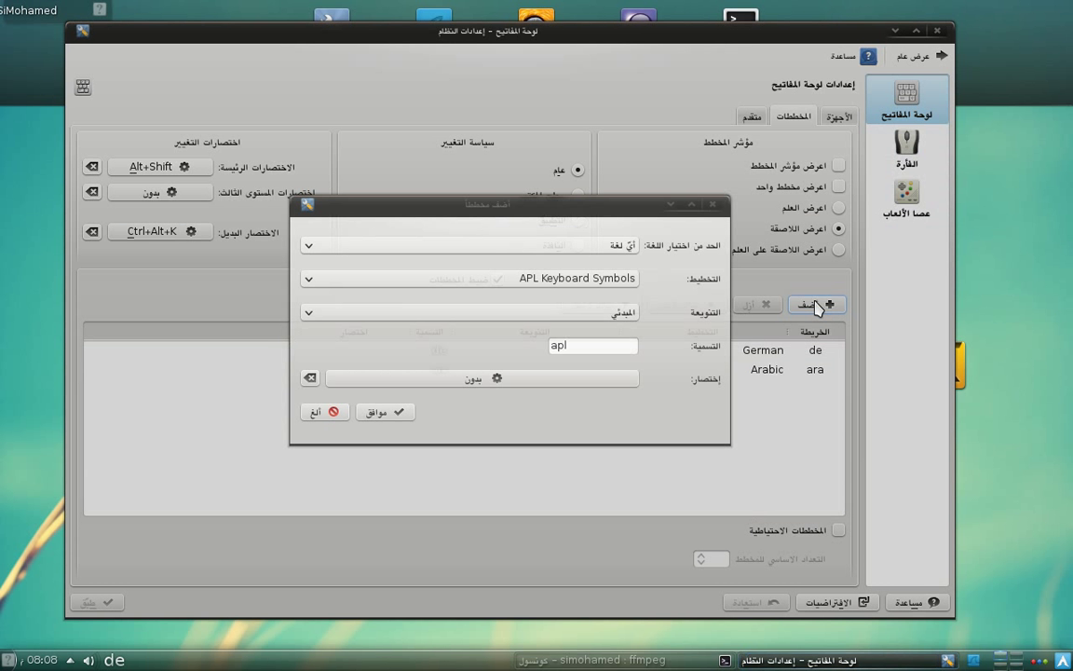
pyautogui.click(532, 277)
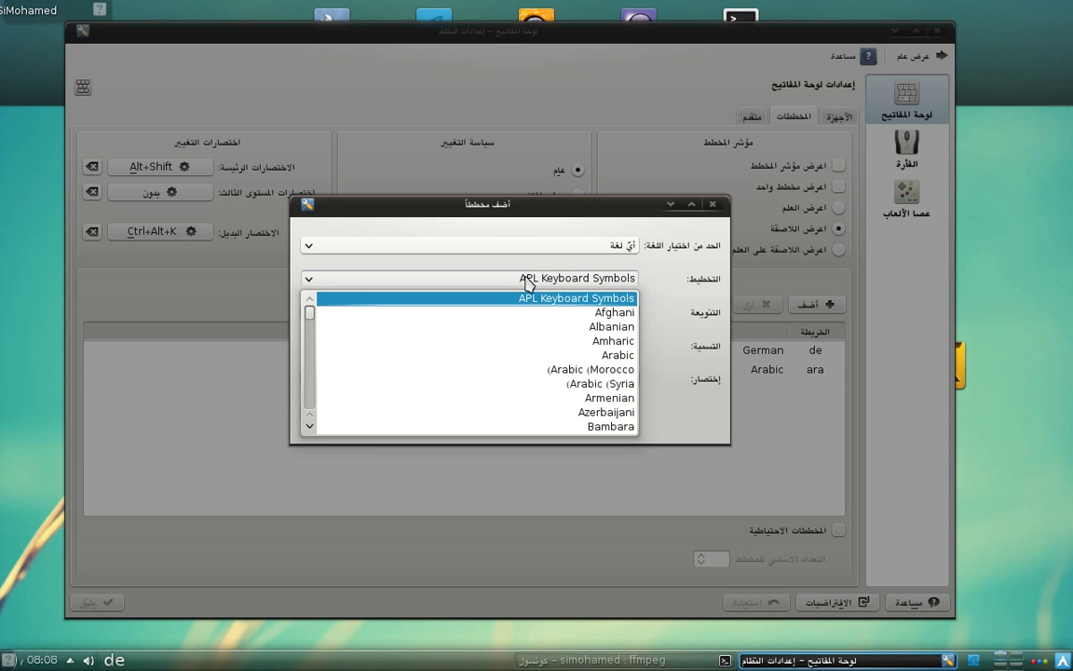
pyautogui.click(569, 353)
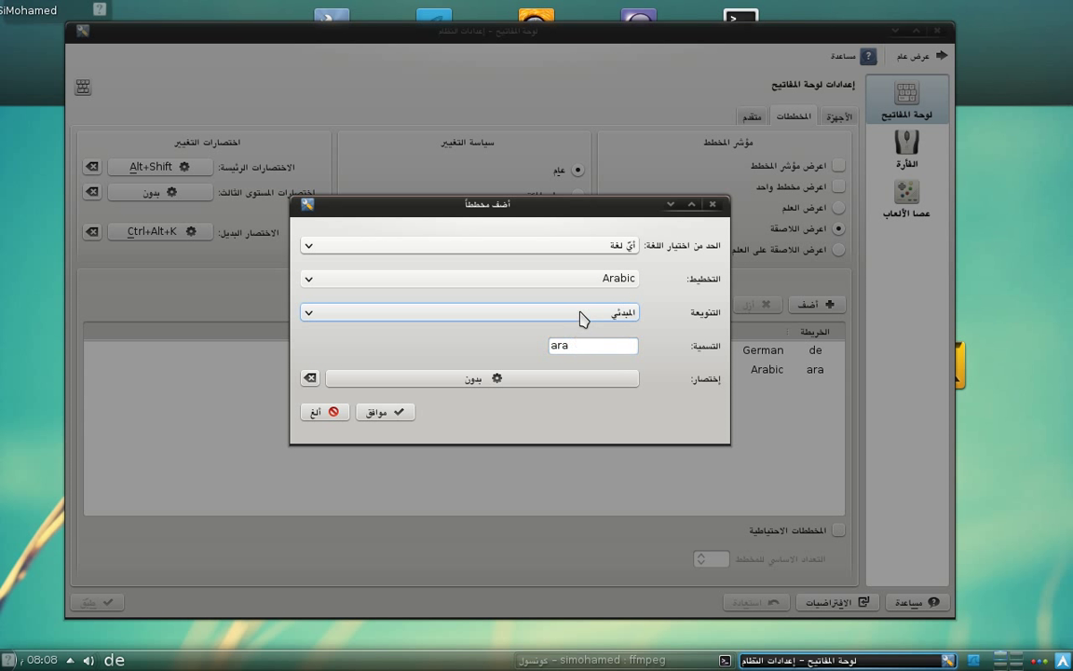
pyautogui.click(578, 313)
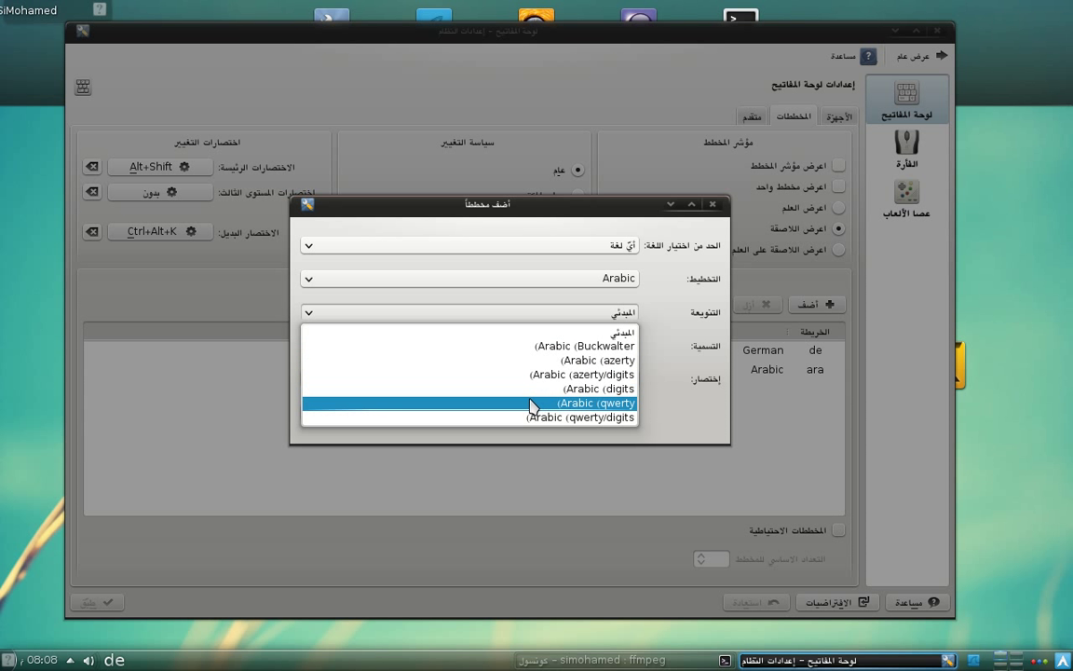
pyautogui.click(667, 311)
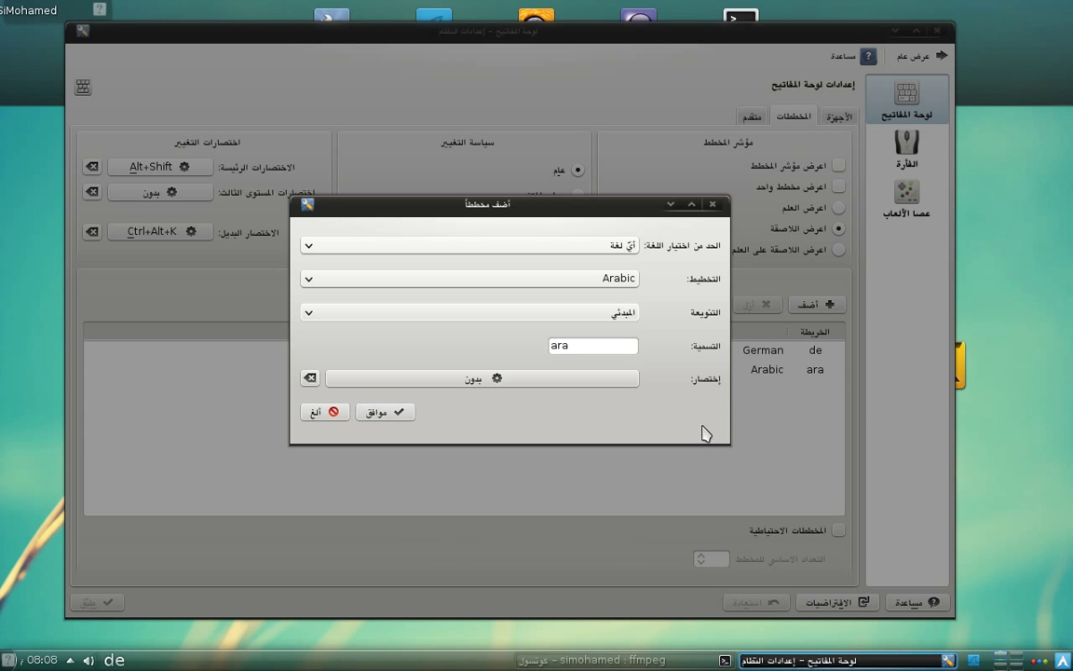
pyautogui.click(308, 415)
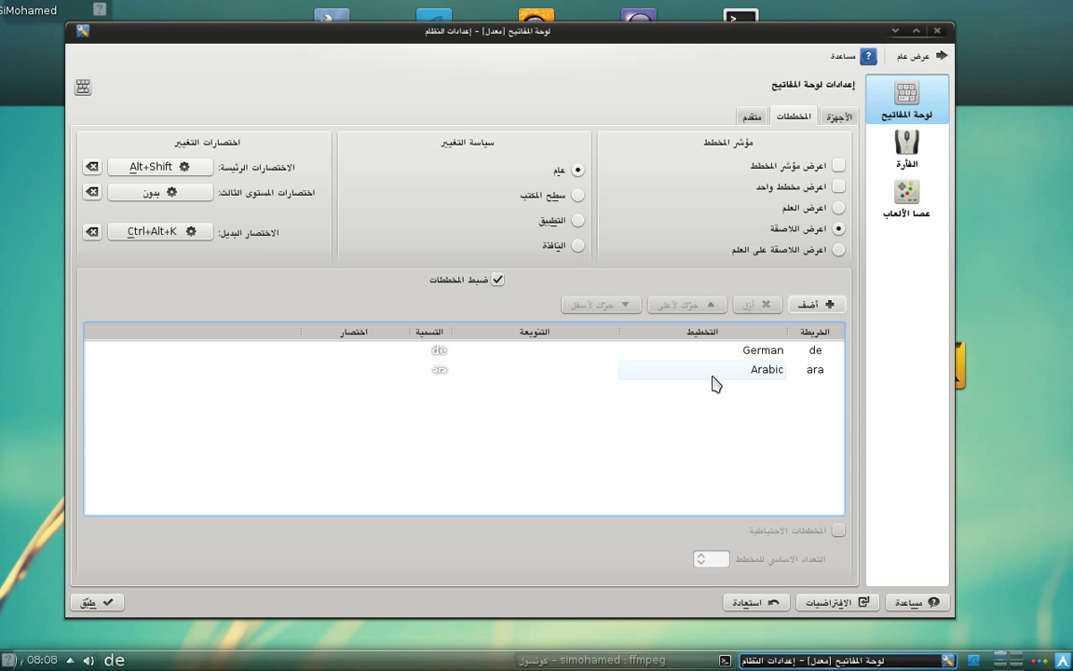
# Step: Show the key combination options for changing layouts and switch the active keyboard layout to Arabic
pyautogui.click(111, 661)
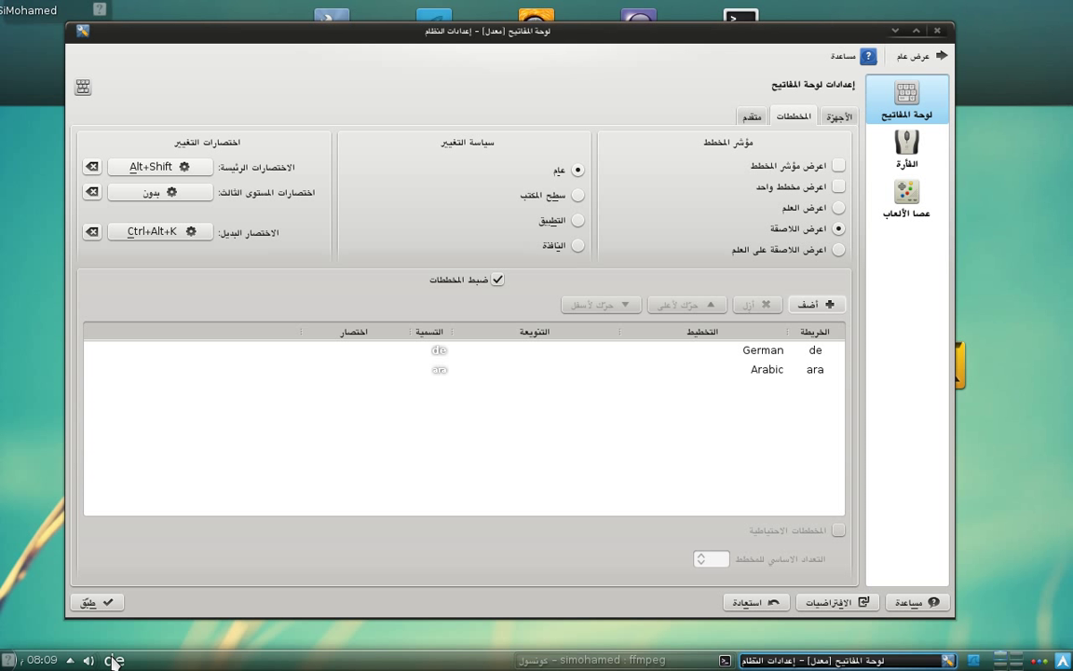
pyautogui.moveTo(250, 38); pyautogui.dragTo(279, 33)
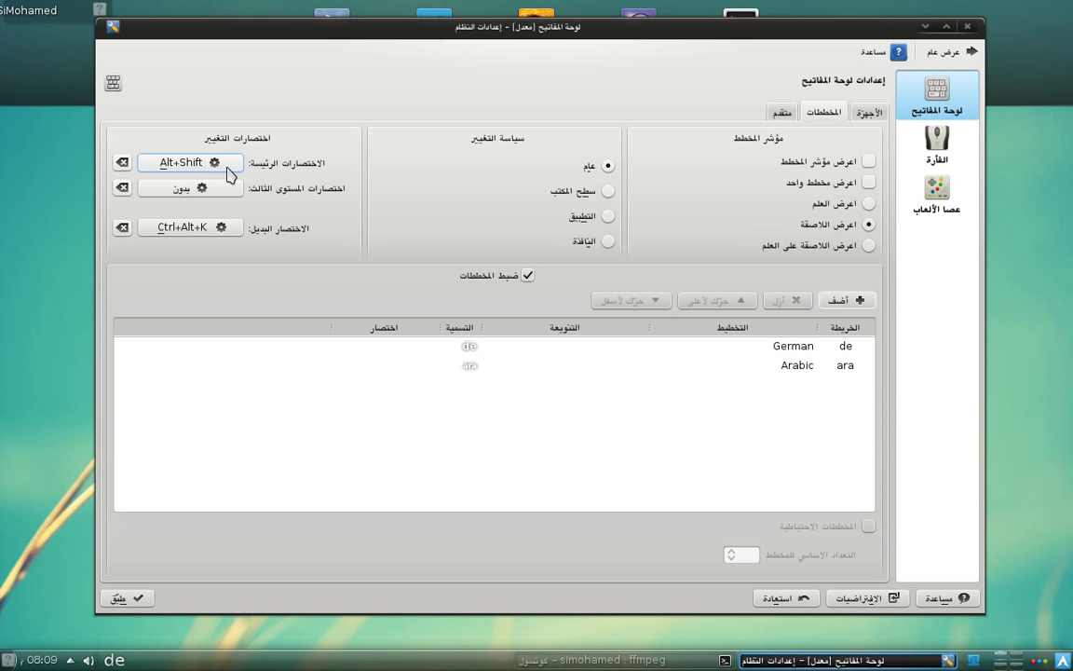
pyautogui.click(180, 164)
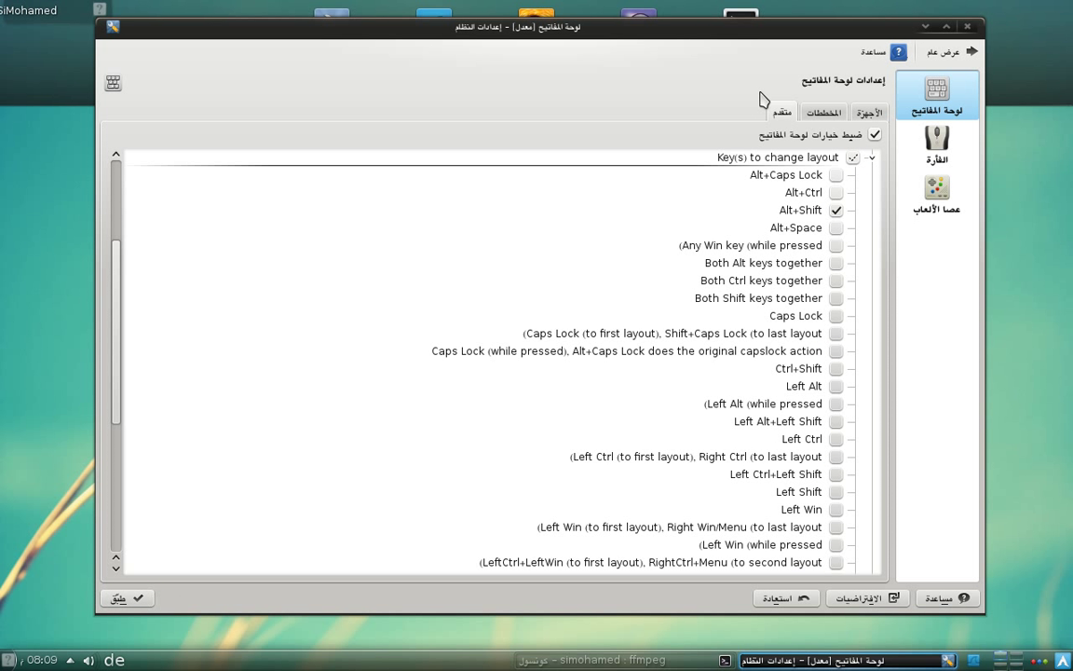
pyautogui.hotkey('alt', 'shift')
pyautogui.moveTo(873, 33); pyautogui.dragTo(868, 25)
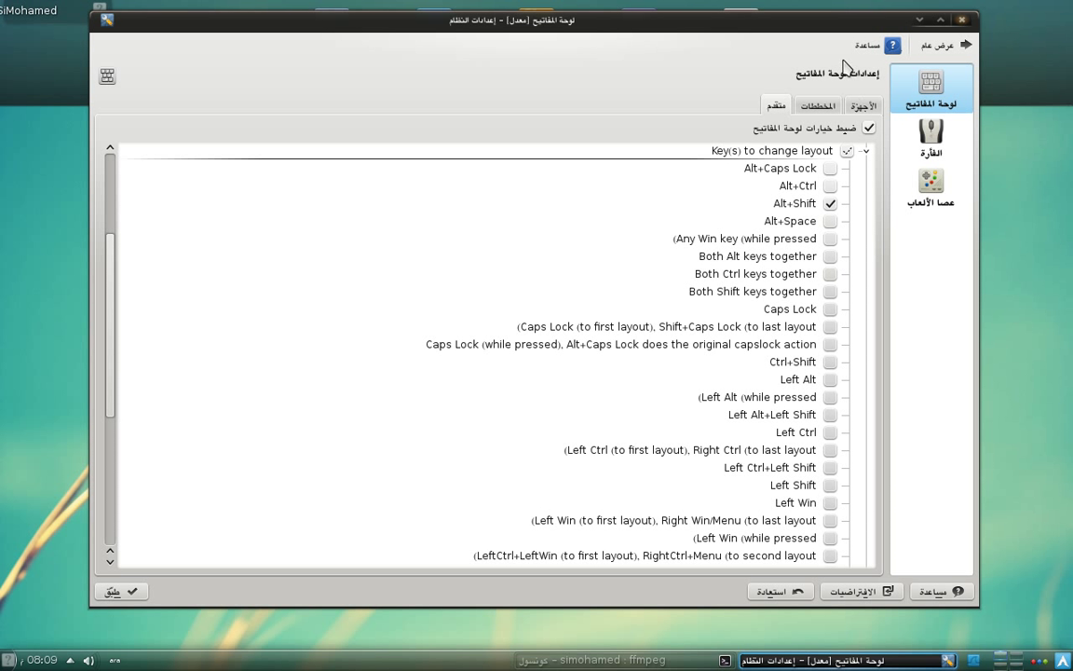
# Step: Discard the pending keyboard changes and select Arabic among the available languages in the country/region and language settings
pyautogui.click(943, 45)
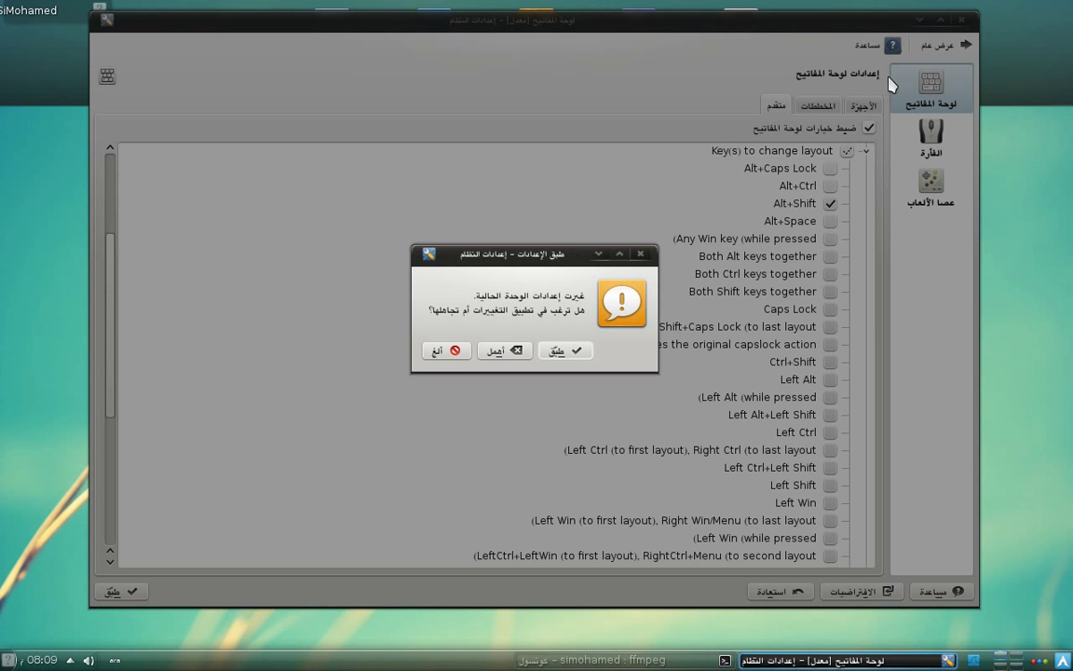
pyautogui.click(496, 352)
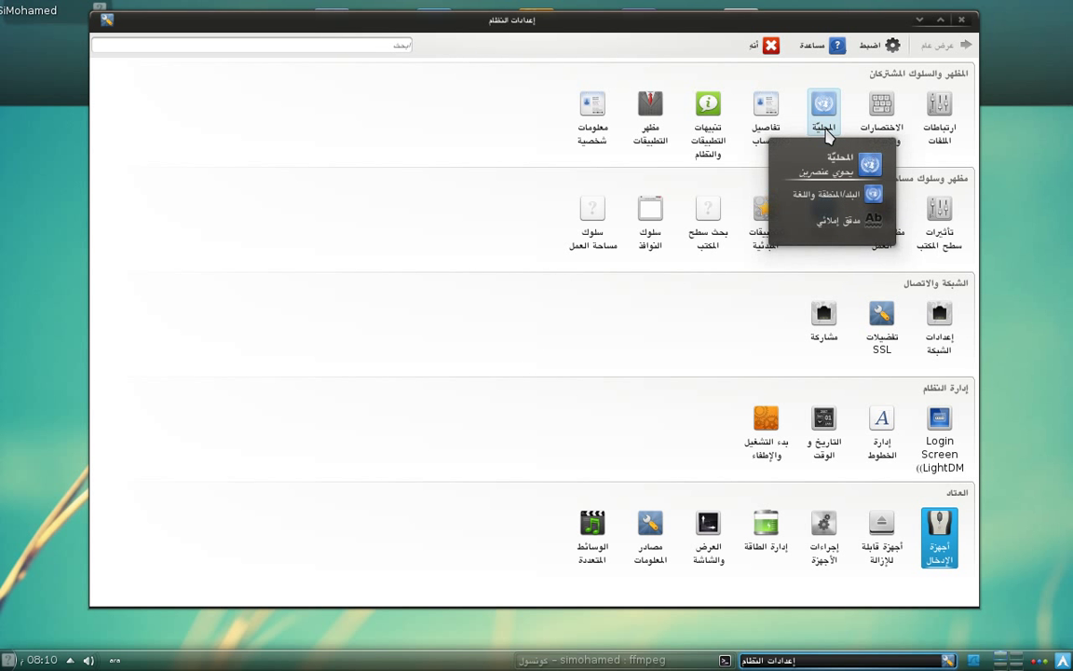
pyautogui.click(824, 128)
pyautogui.moveTo(685, 39); pyautogui.dragTo(679, 26)
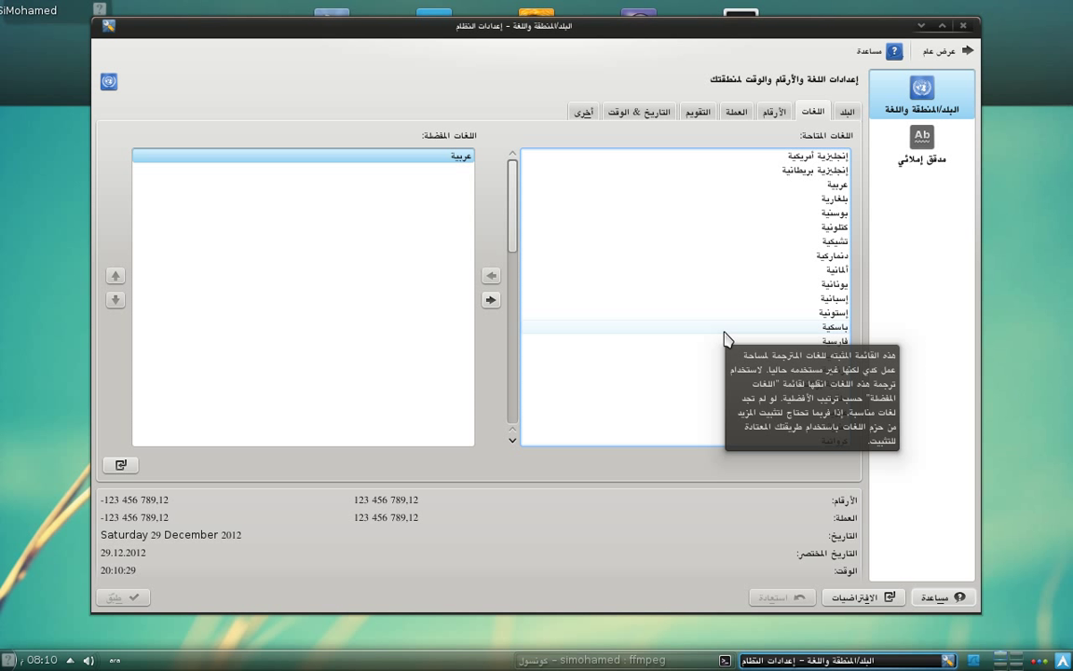
pyautogui.click(813, 185)
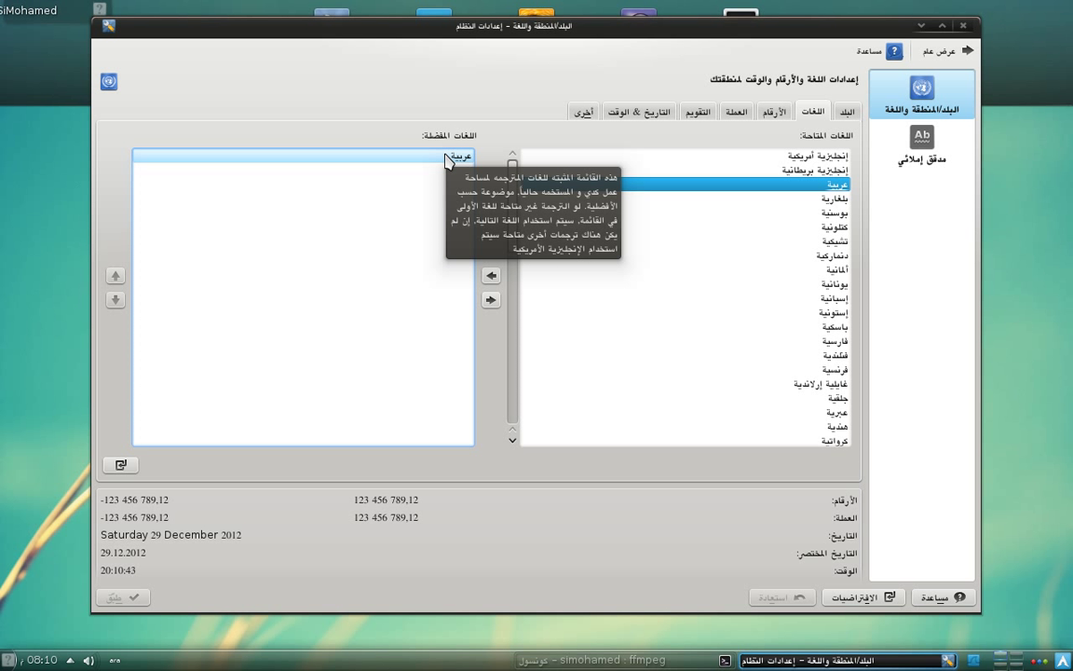
pyautogui.moveTo(517, 28); pyautogui.dragTo(520, 32)
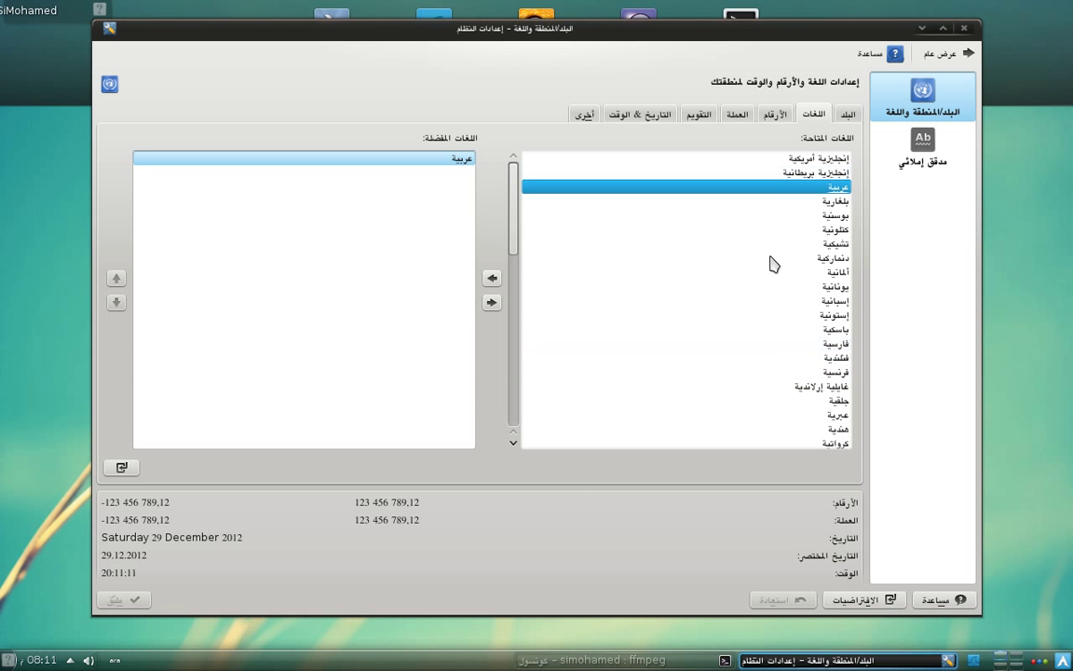
# Step: Minimize System Settings and switch to Muon Package Manager on the other virtual desktop
pyautogui.click(921, 28)
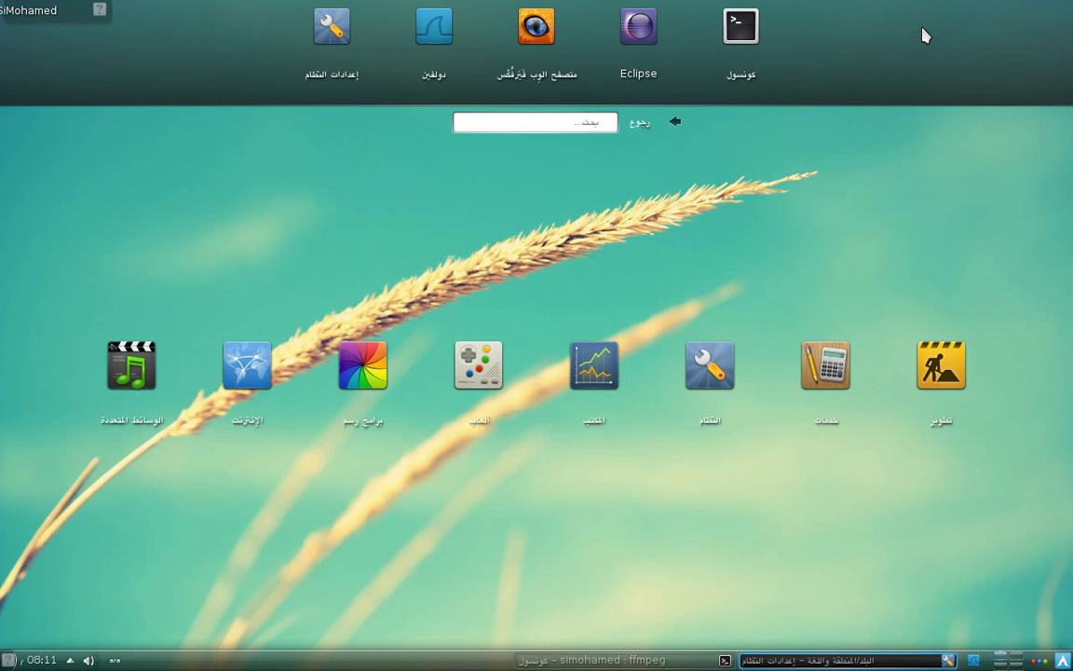
pyautogui.click(1018, 660)
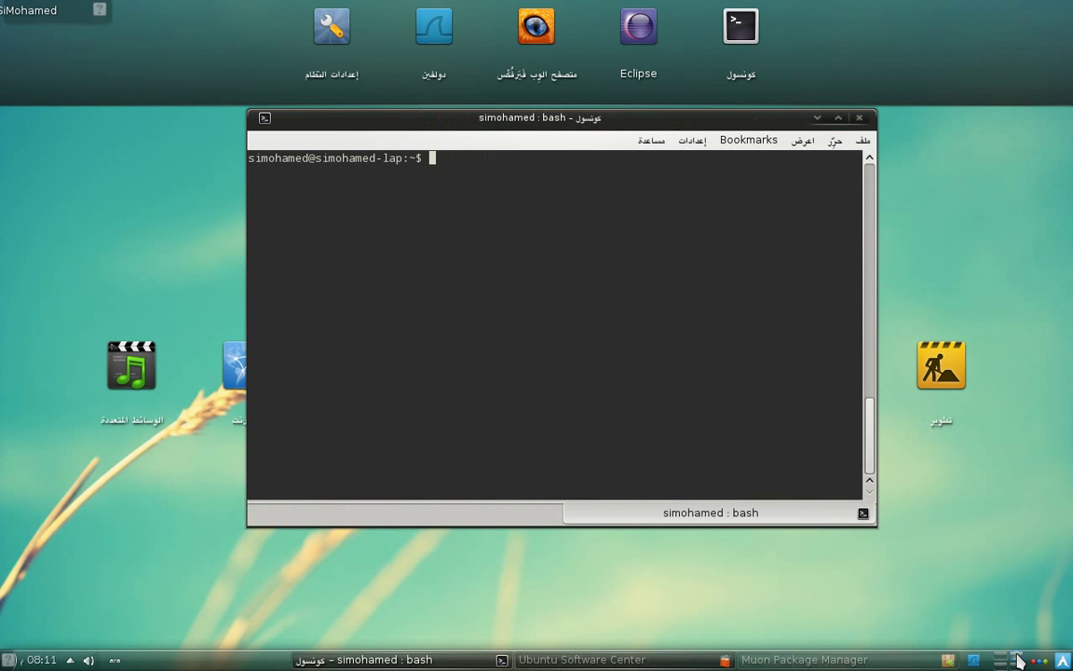
pyautogui.click(845, 661)
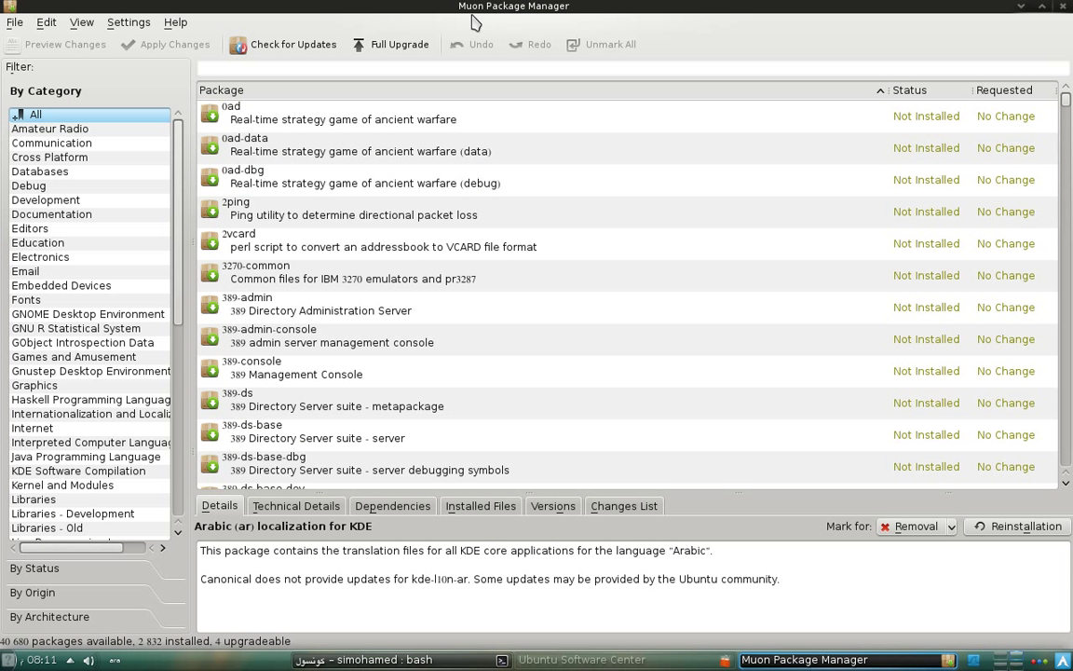
pyautogui.click(580, 659)
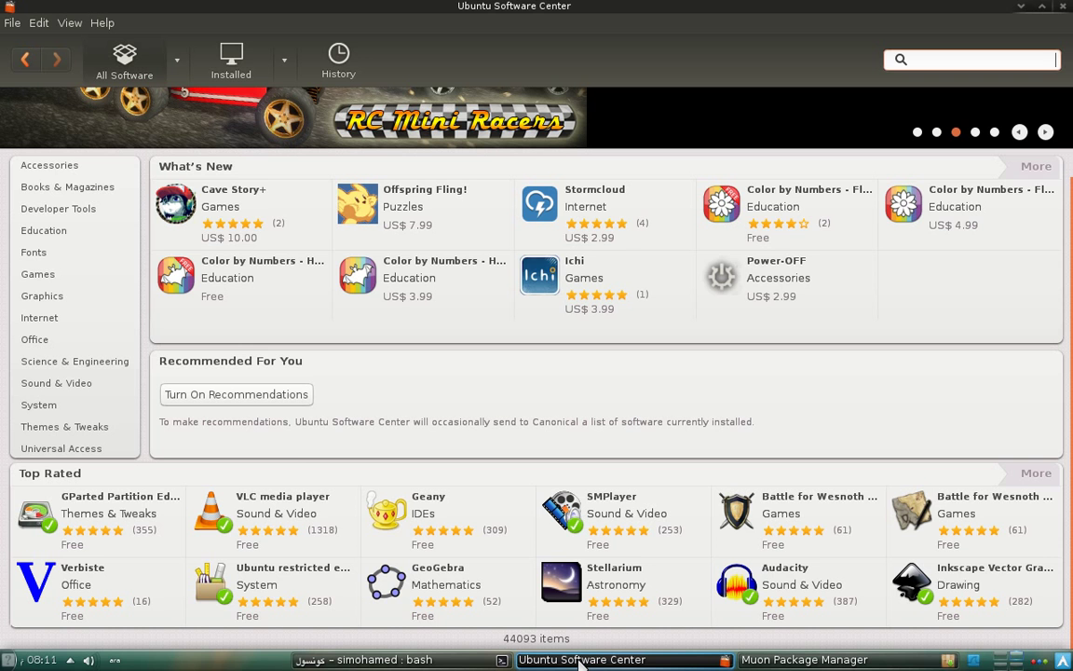
pyautogui.click(579, 660)
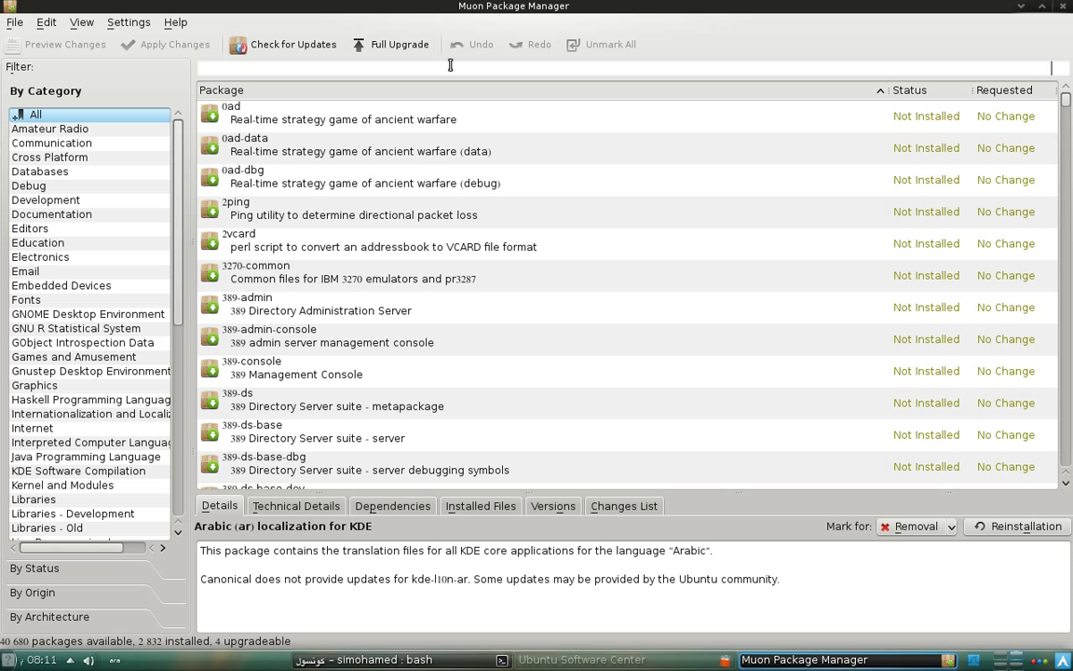
pyautogui.write('اسم')
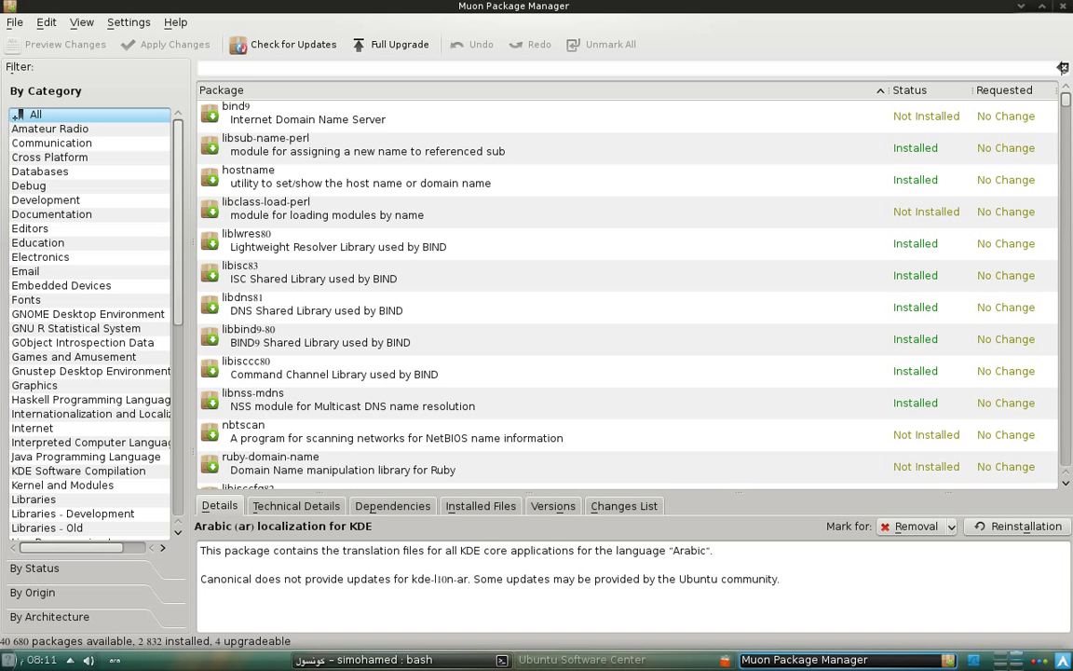
pyautogui.press('BackSpace')
pyautogui.press('BackSpace')
pyautogui.press('BackSpace')
# Step: Switch the keyboard layout back to German and filter the packages by kde-l10n-ar
pyautogui.hotkey('alt', 'shift')
pyautogui.write('kde')
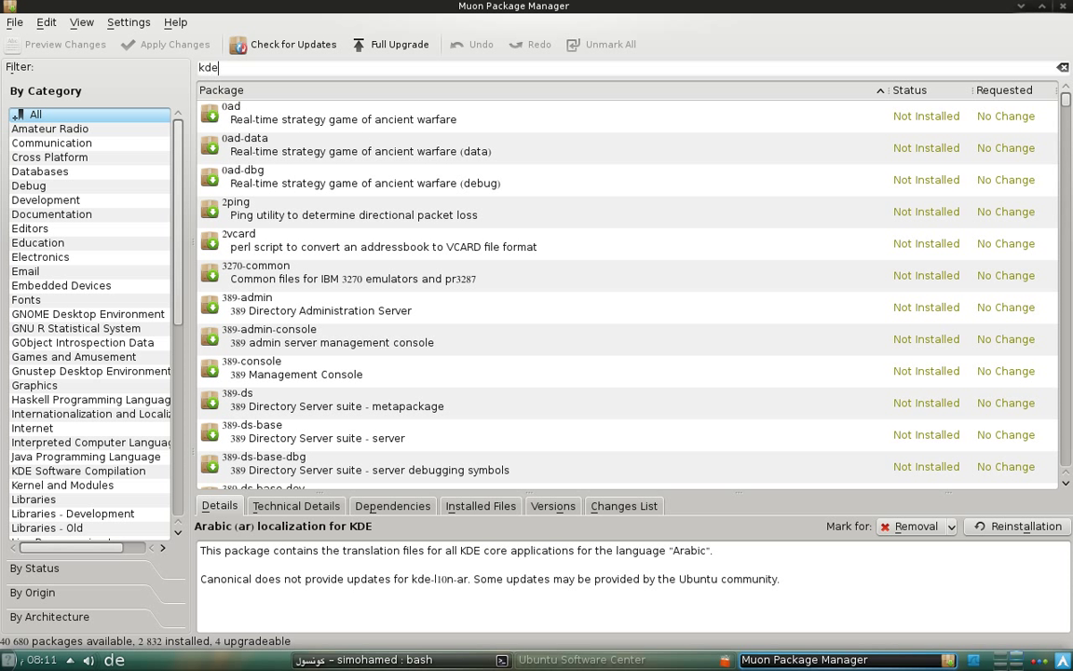
pyautogui.write('-l')
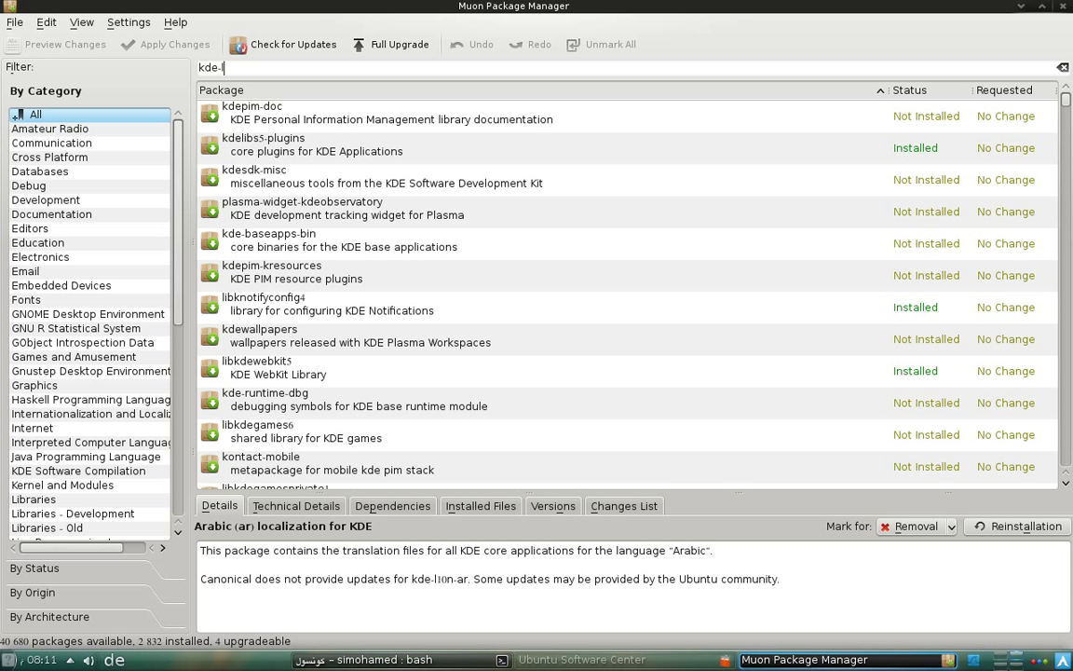
pyautogui.write('10n-')
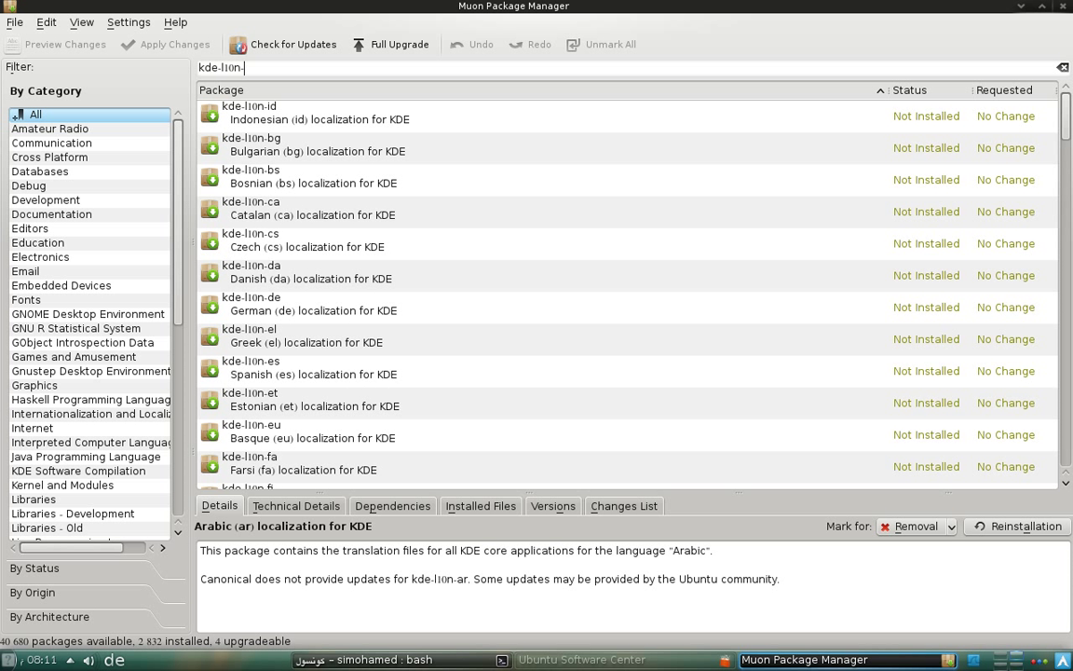
pyautogui.write('ar')
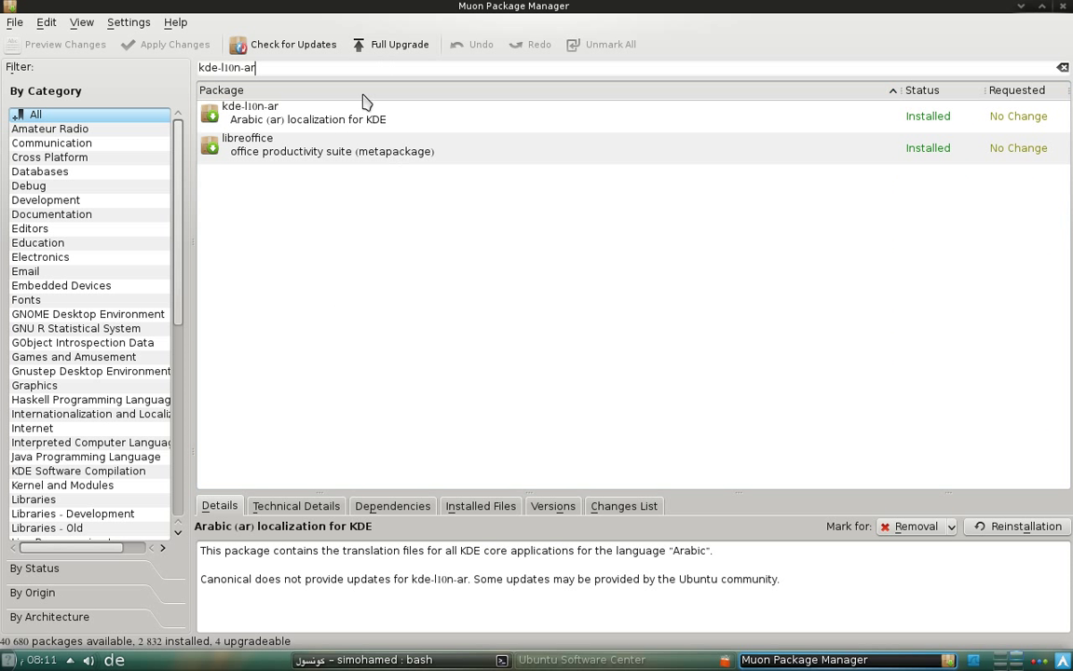
# Step: Select the kde-l10n-ar package and view its marking options without choosing one
pyautogui.click(359, 127)
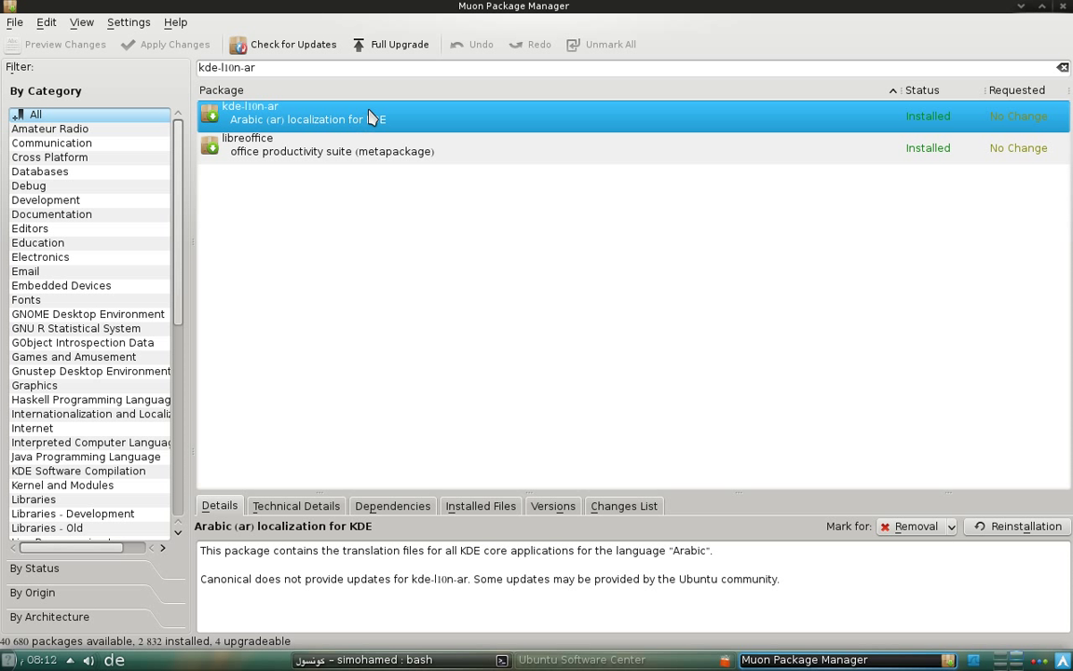
pyautogui.rightClick(373, 112)
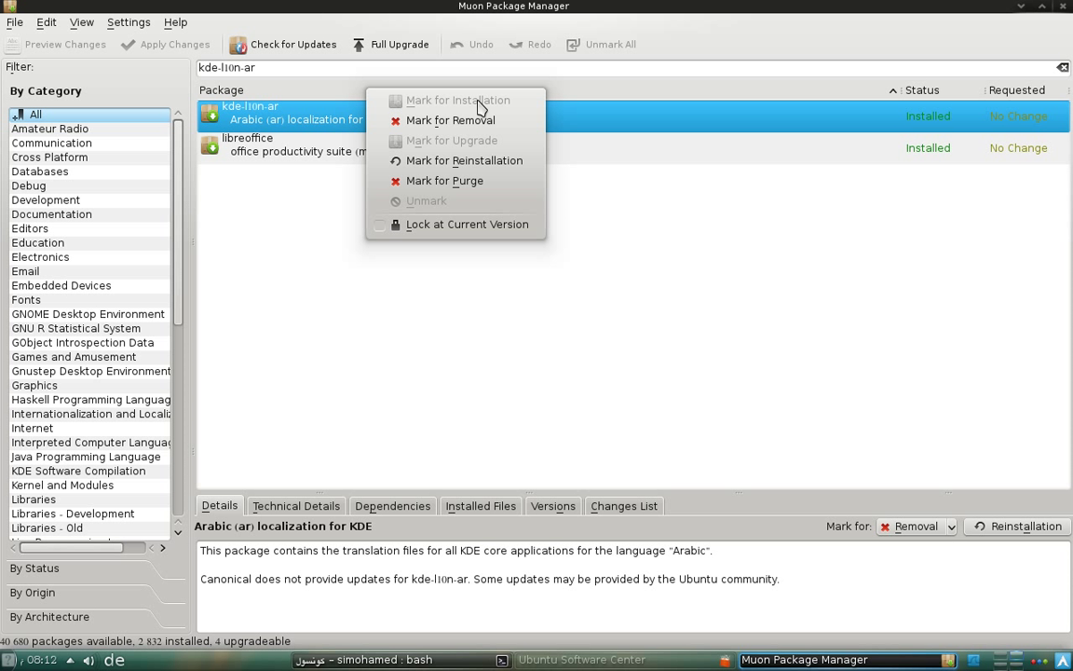
pyautogui.click(240, 22)
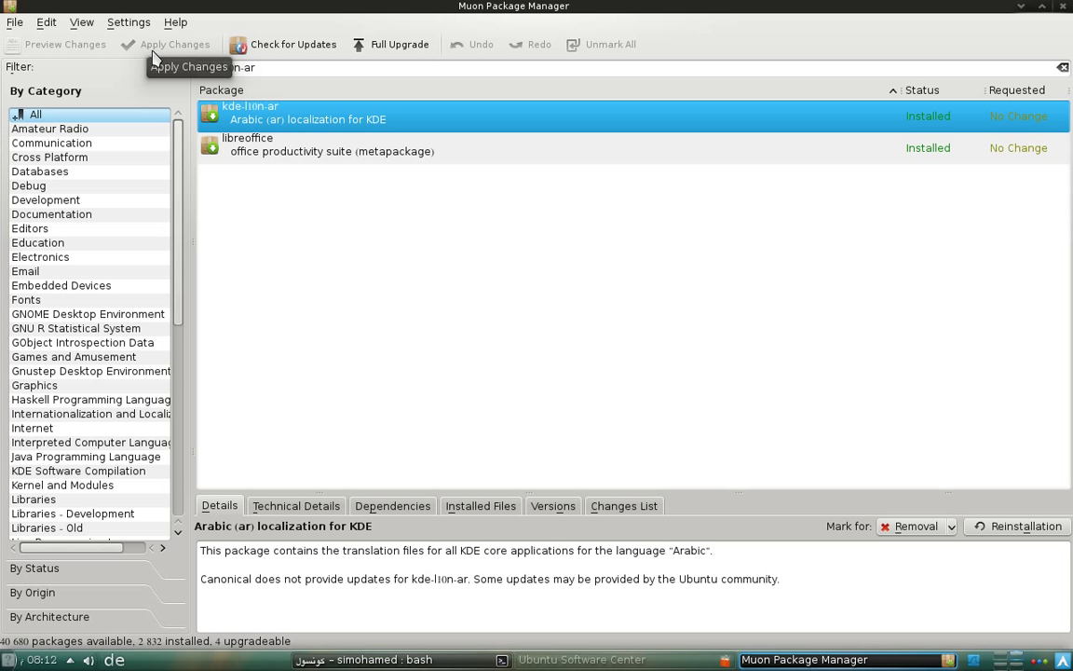
# Step: Switch to Ubuntu Software Center, search for kde-l10n-ar and select the Arabic localization for KDE
pyautogui.click(360, 71)
pyautogui.tripleClick(360, 70)
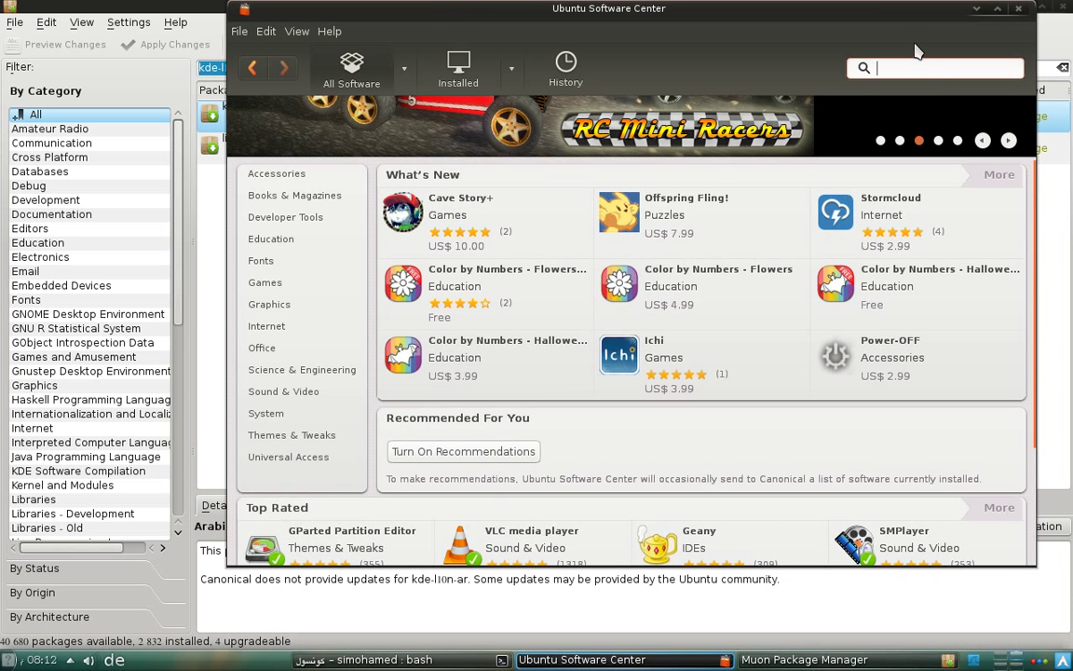
pyautogui.middleClick(913, 70)
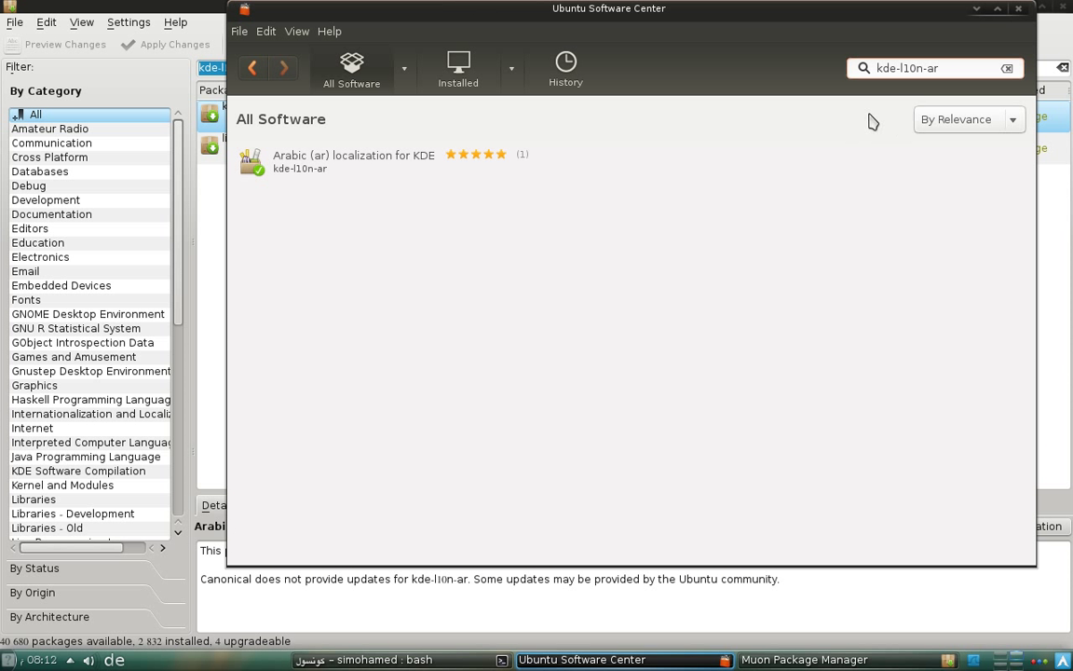
pyautogui.click(307, 167)
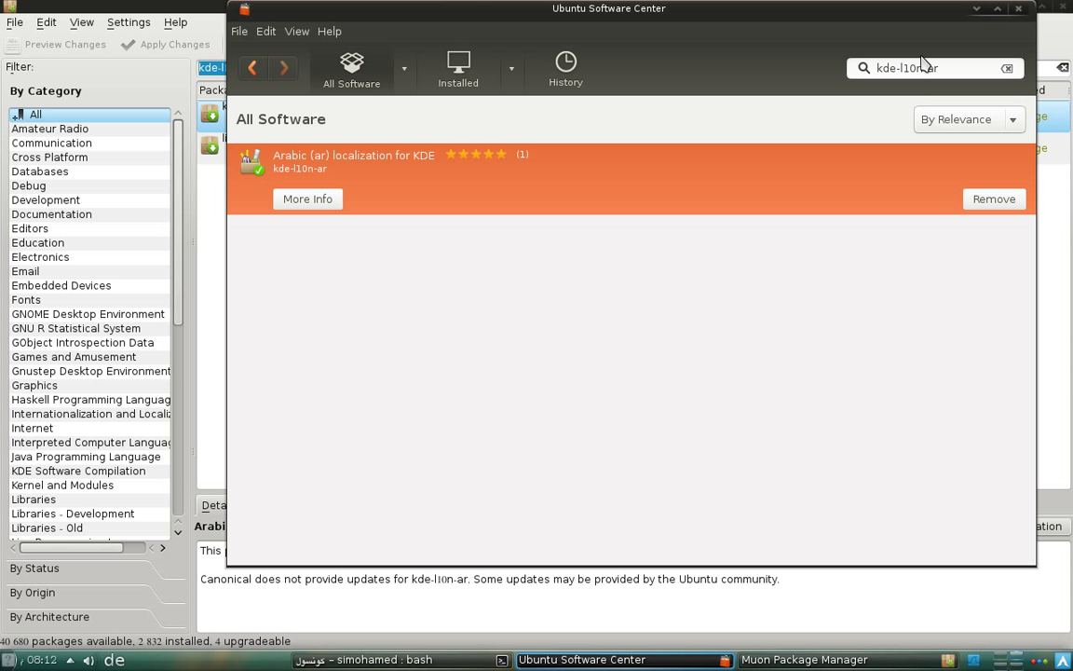
# Step: Switch to Konsole, enter the command sudo apt-get install kde-l10n-ar without running it, and minimize the terminal
pyautogui.moveTo(938, 72); pyautogui.dragTo(855, 96)
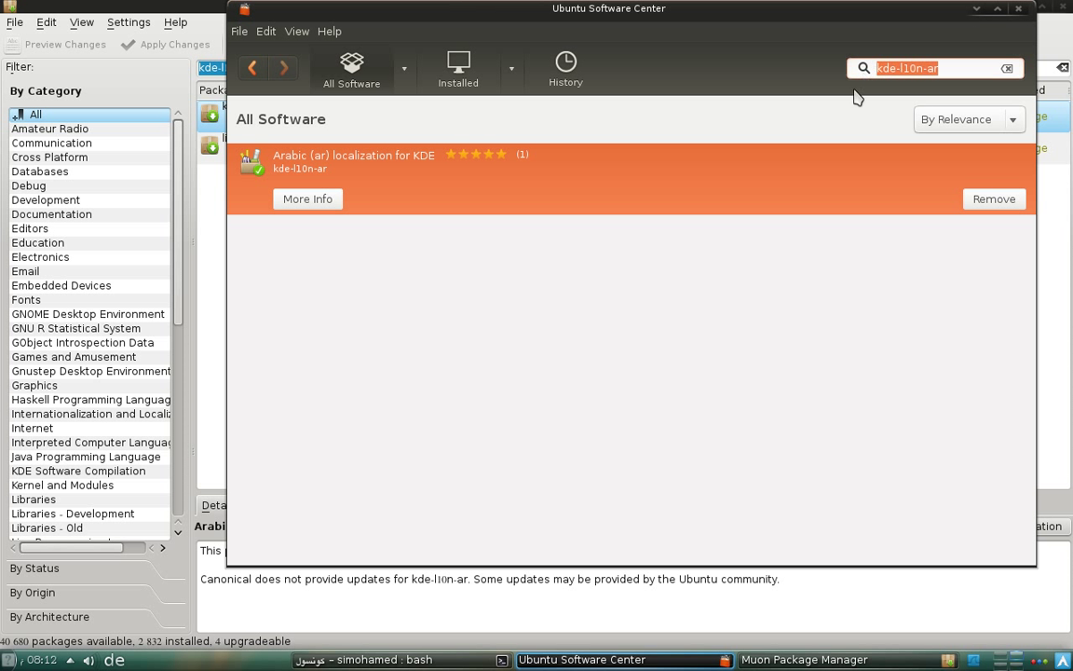
pyautogui.click(444, 663)
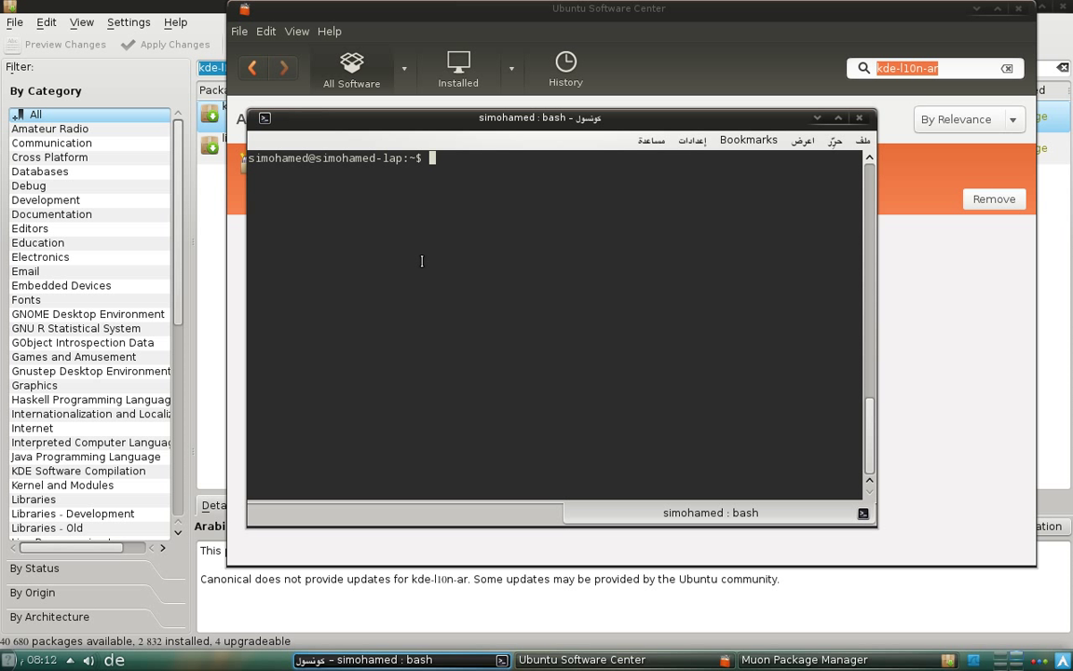
pyautogui.write('sudo apt-get n')
pyautogui.press('BackSpace')
pyautogui.write('install')
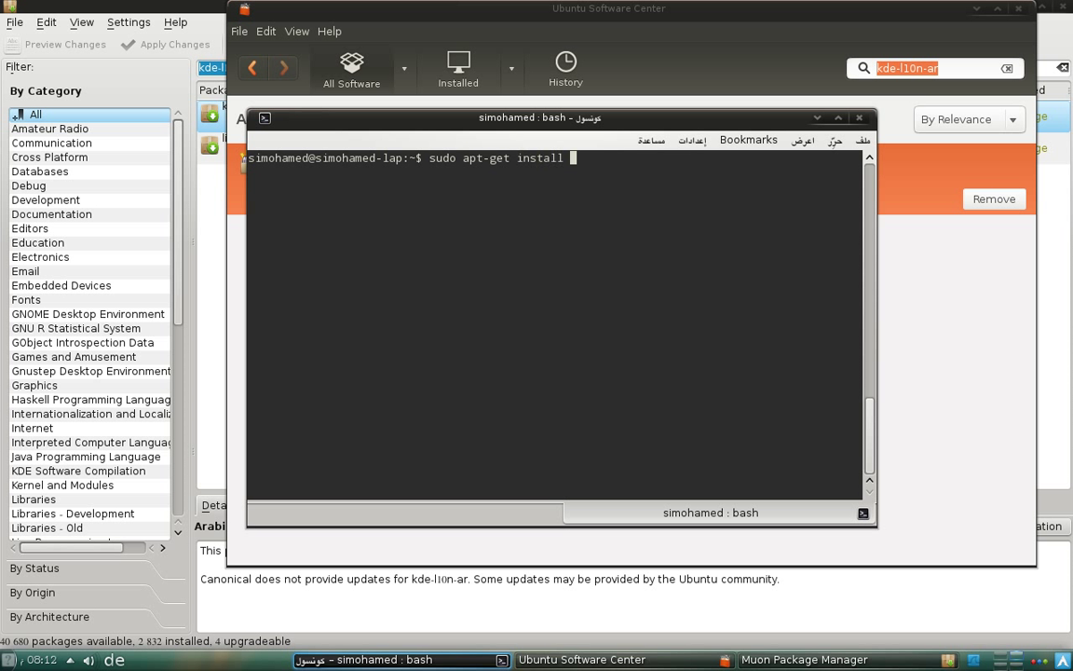
pyautogui.write('kde-l10n-ar')
pyautogui.click(817, 119)
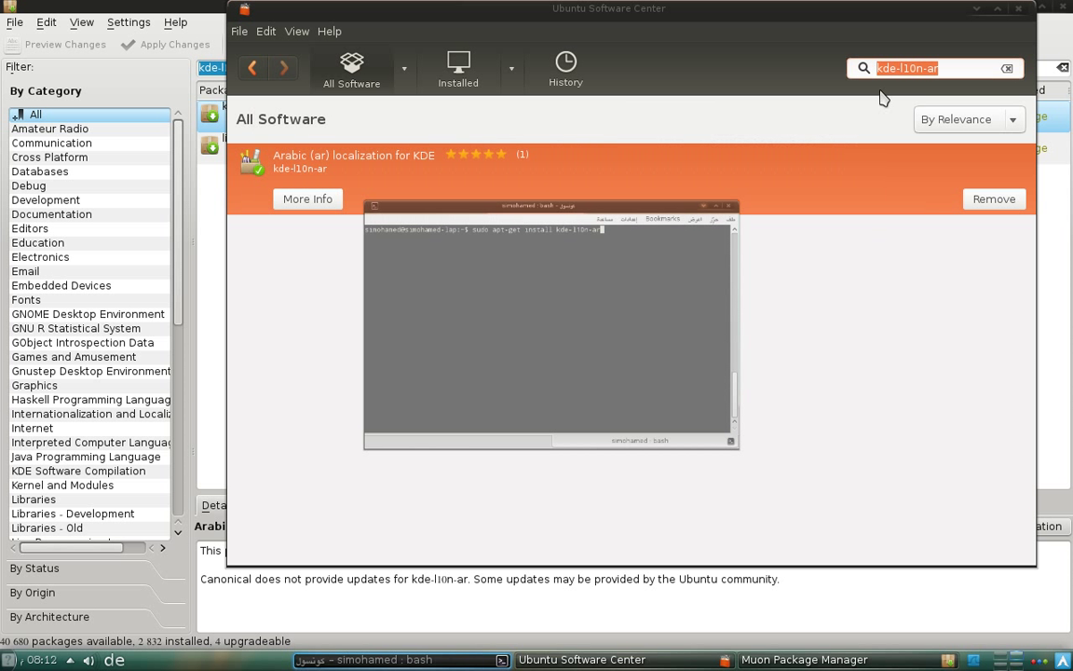
# Step: Go back to the virtual desktop holding System Settings, restore that window and return to its overview of all modules
pyautogui.hotkey('ctrl', 'q')
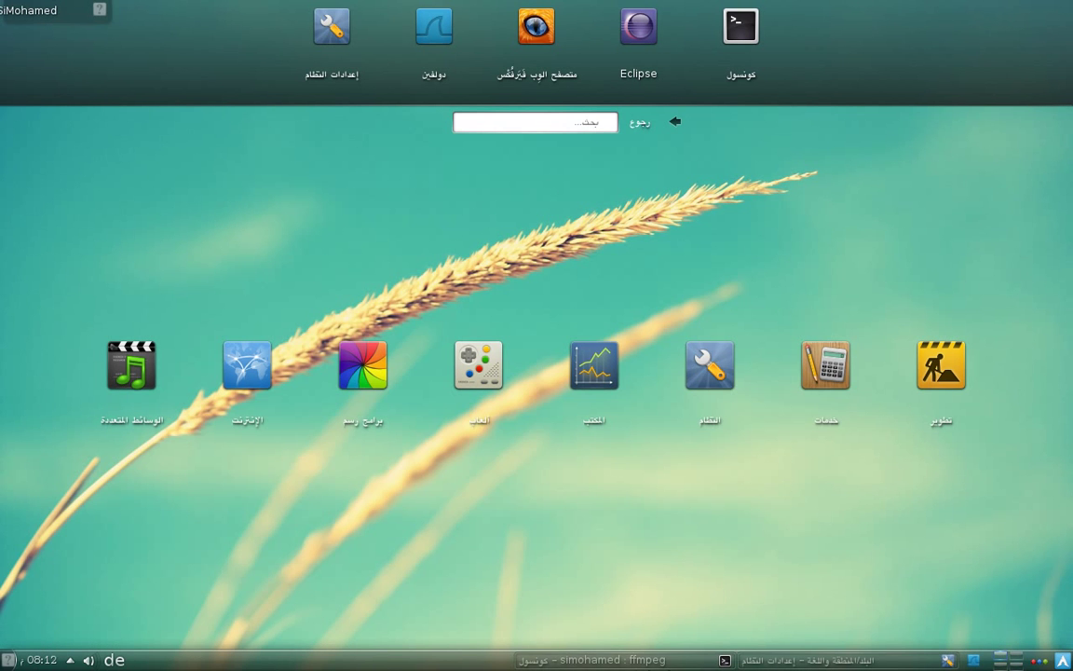
pyautogui.click(651, 660)
pyautogui.click(774, 662)
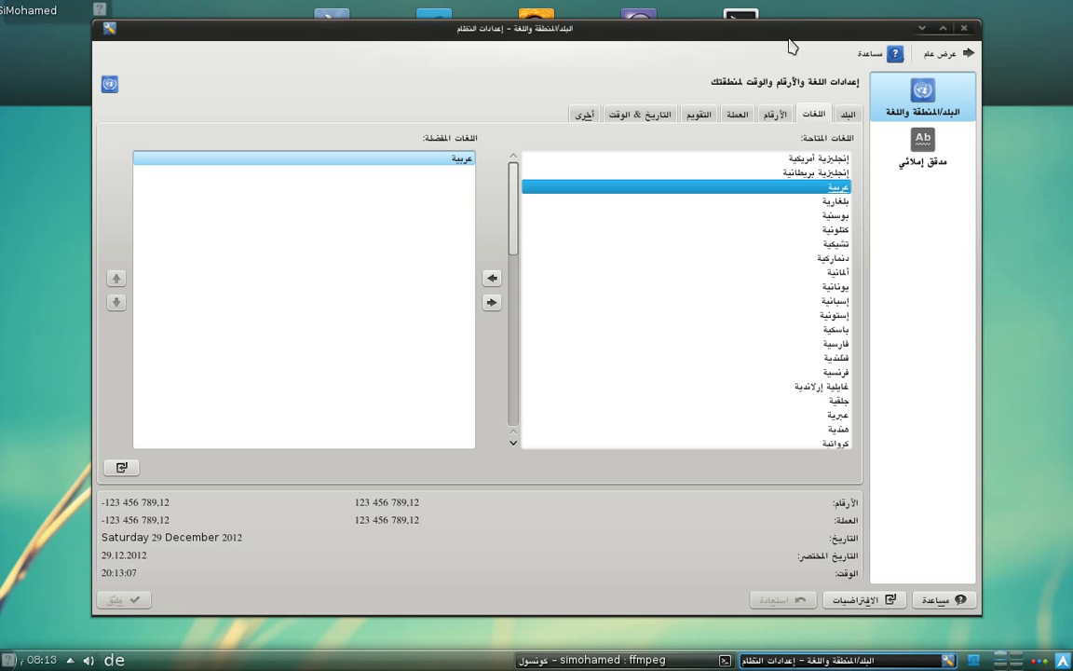
pyautogui.moveTo(867, 47); pyautogui.dragTo(871, 72)
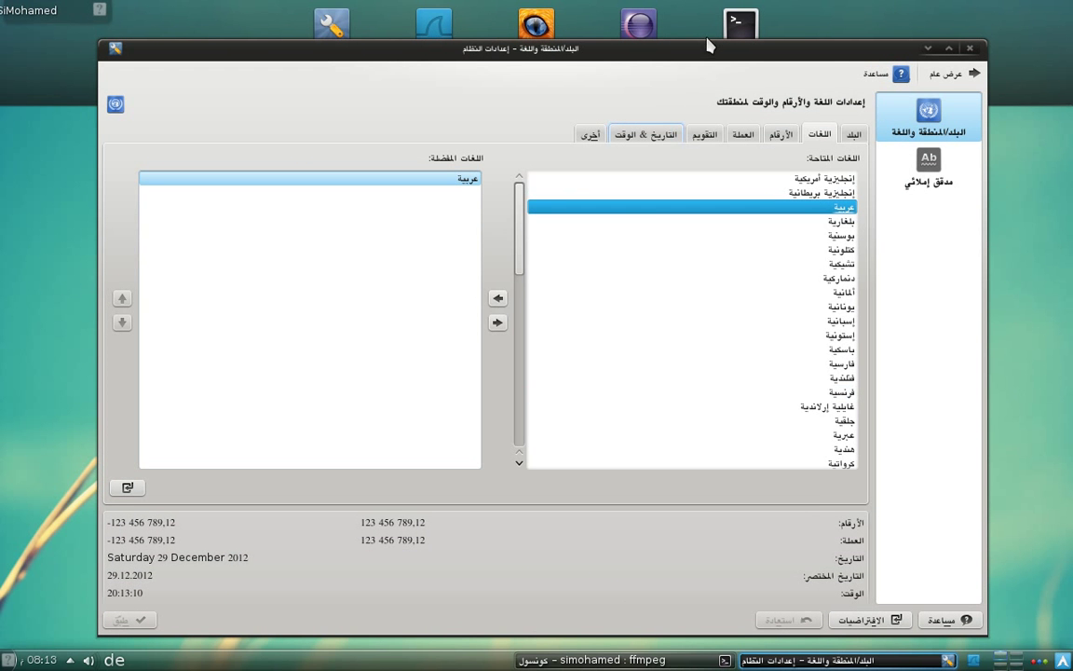
pyautogui.moveTo(714, 47); pyautogui.dragTo(688, 26)
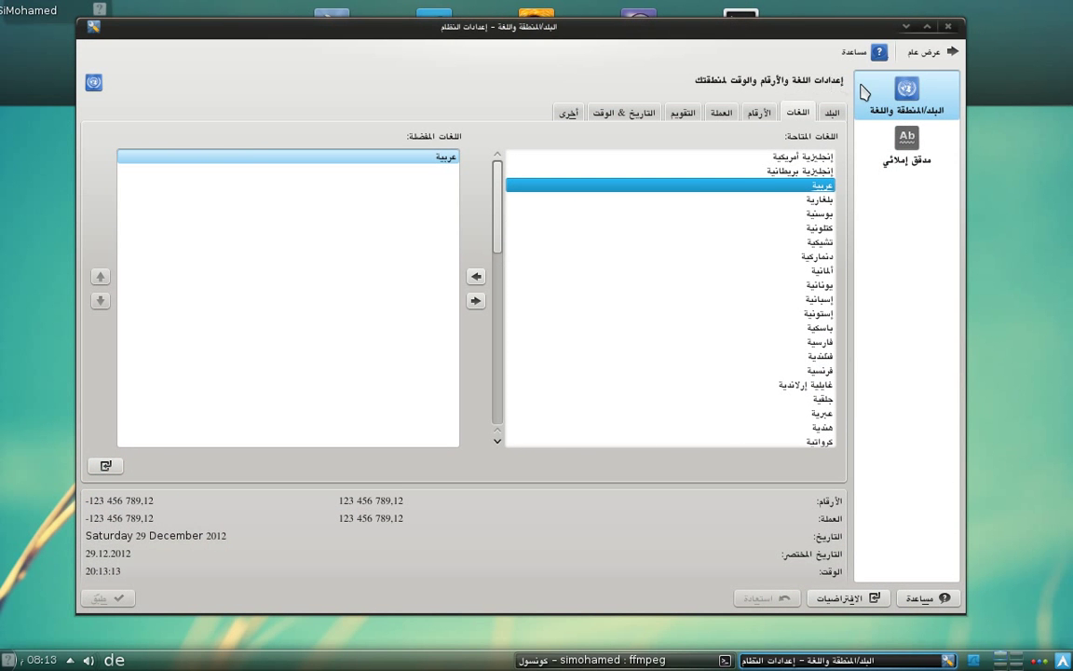
pyautogui.click(905, 26)
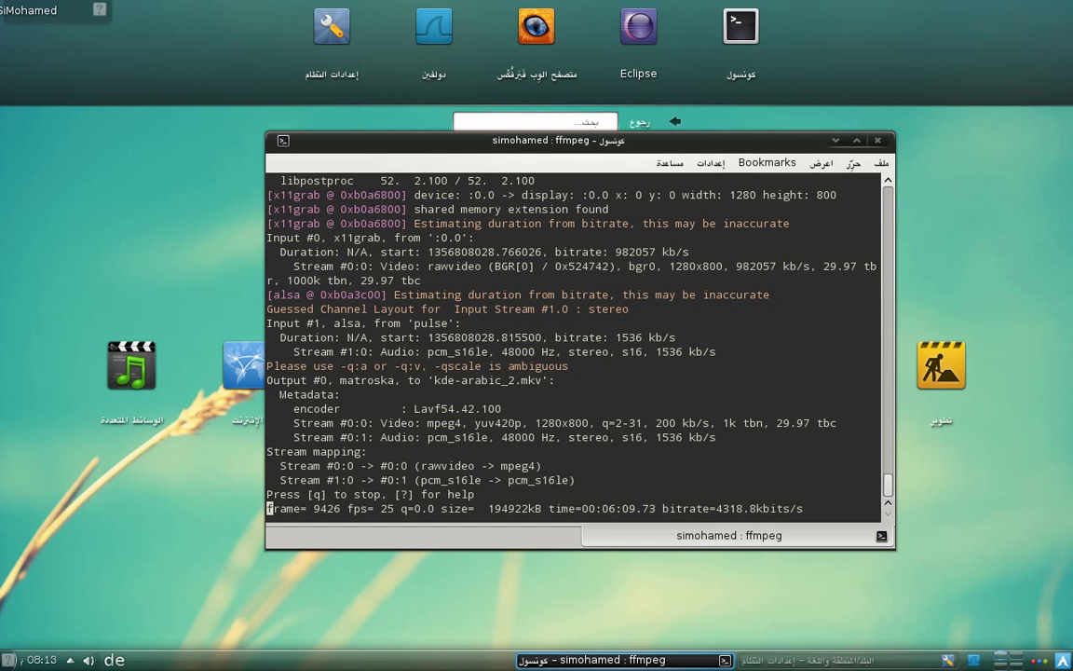
pyautogui.hotkey('alt', 'Tab')
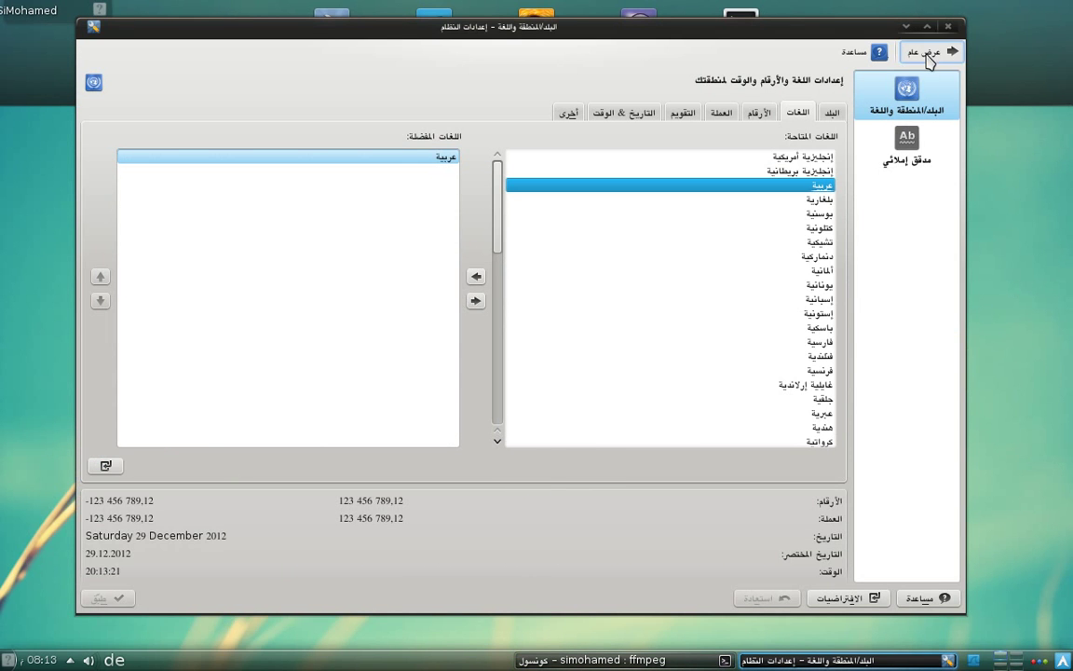
pyautogui.click(925, 52)
pyautogui.moveTo(689, 32)
pyautogui.mouseDown()
pyautogui.moveTo(663, 19)
pyautogui.moveTo(686, 15)
pyautogui.mouseUp()
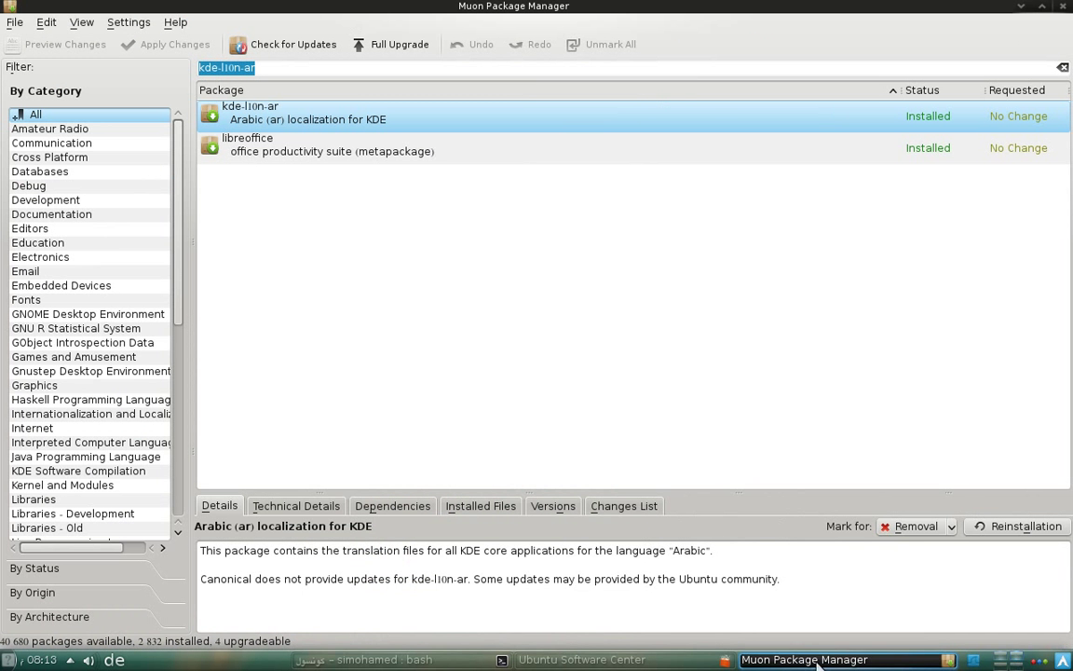
# Step: In Muon Package Manager, filter the packages by arabic fonts and look through the matching packages
pyautogui.write('arab')
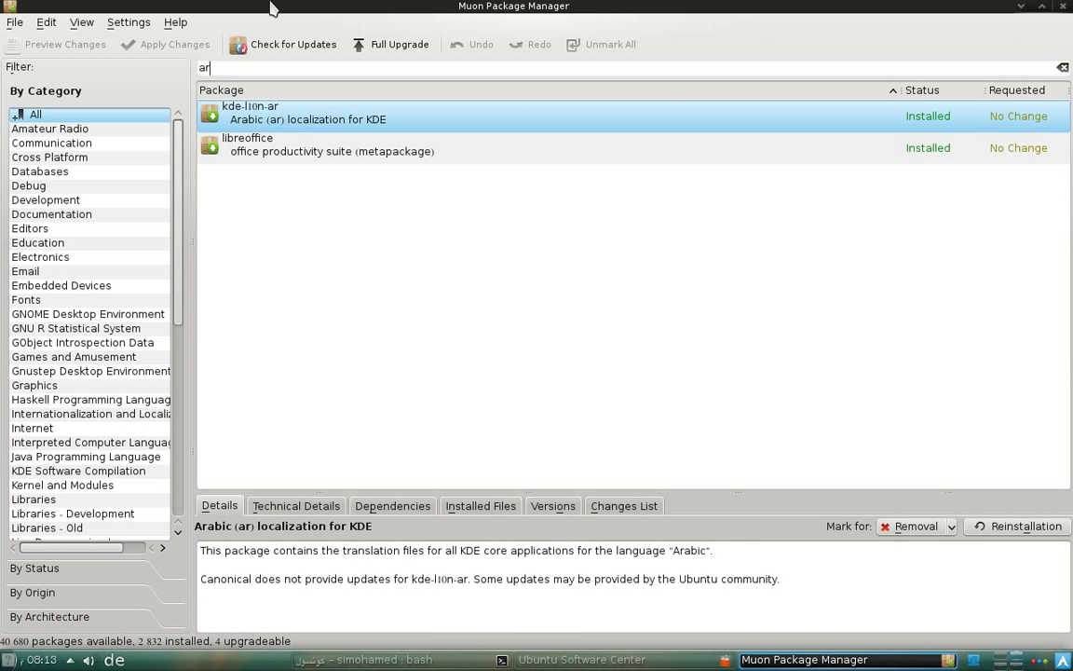
pyautogui.write('ic fonts')
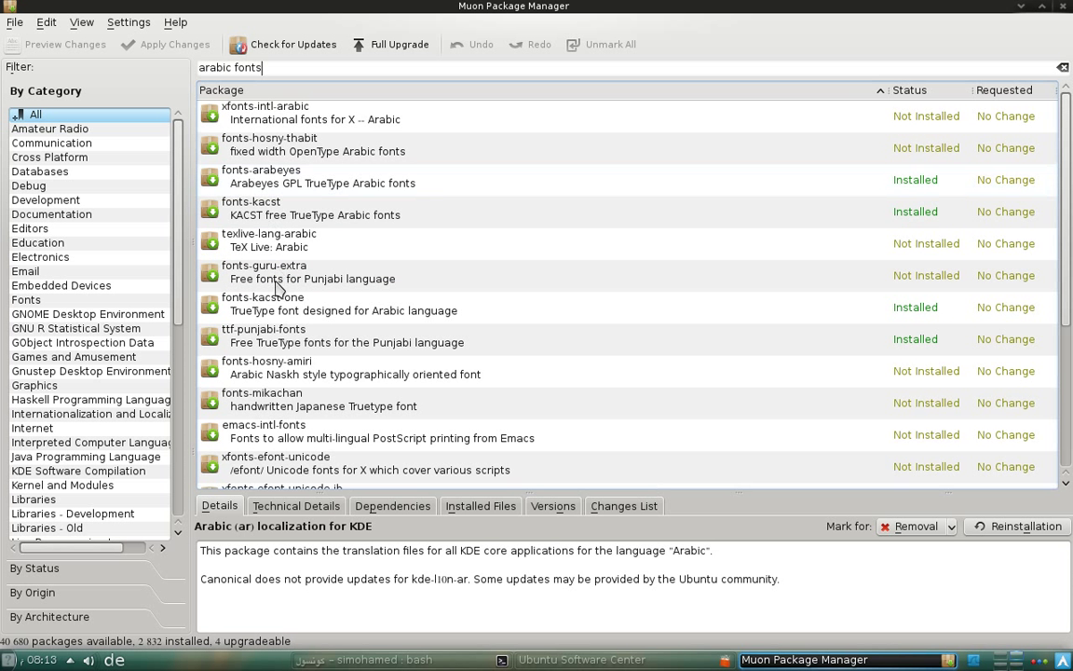
pyautogui.scroll(-2, 282, 302)
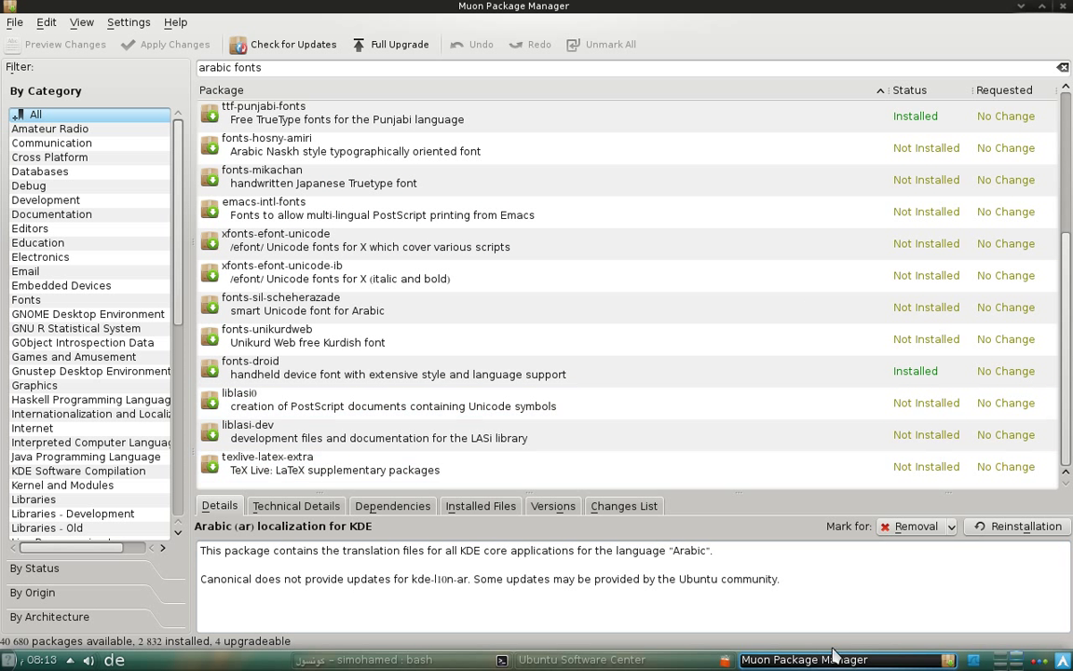
# Step: Return to System Settings on the other virtual desktop and open the Fonts page of Application Appearance
pyautogui.moveTo(834, 663)
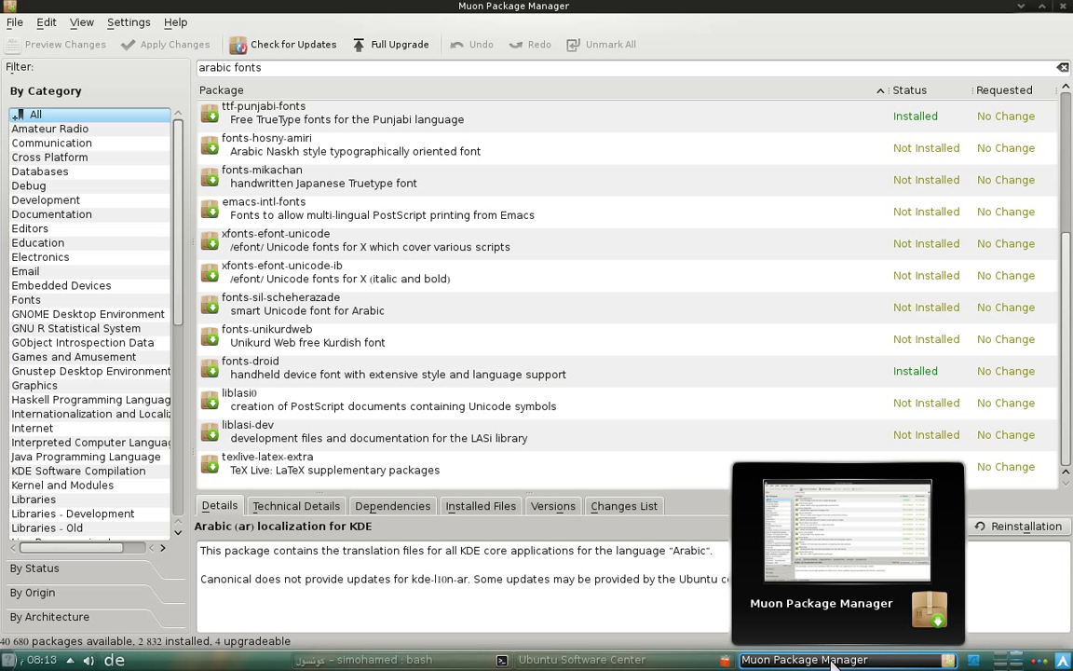
pyautogui.click(1000, 663)
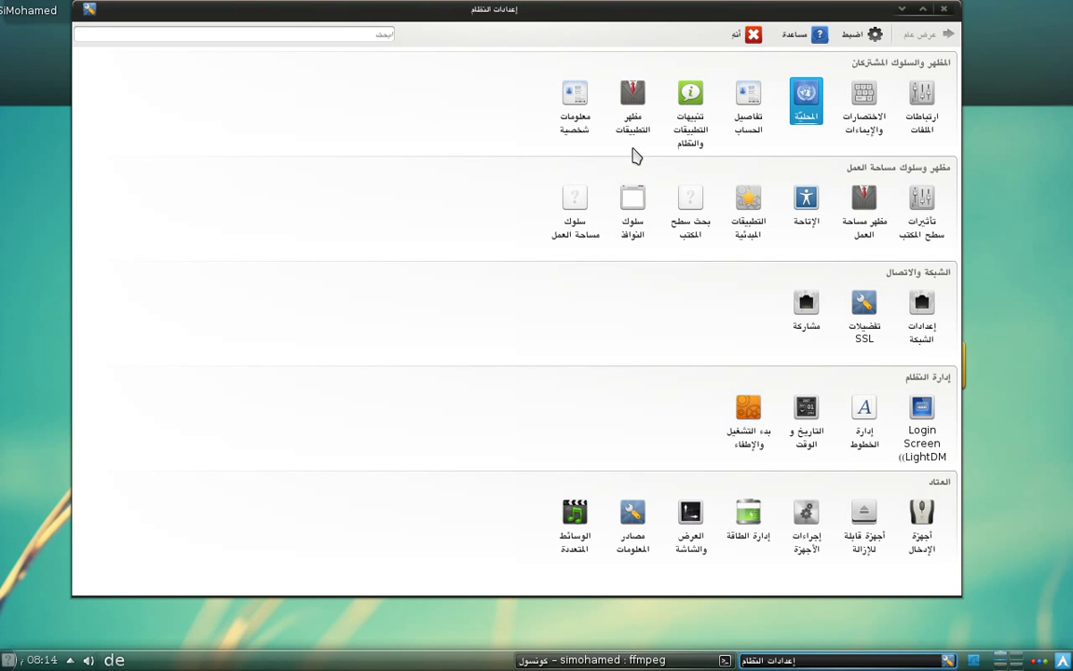
pyautogui.moveTo(633, 126)
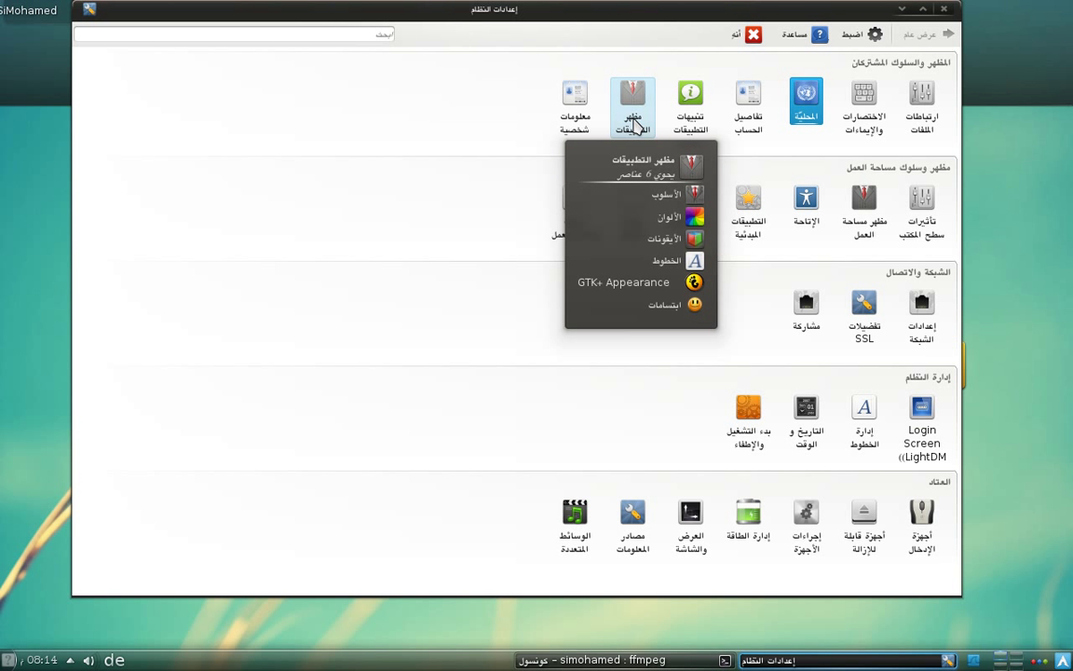
pyautogui.click(633, 126)
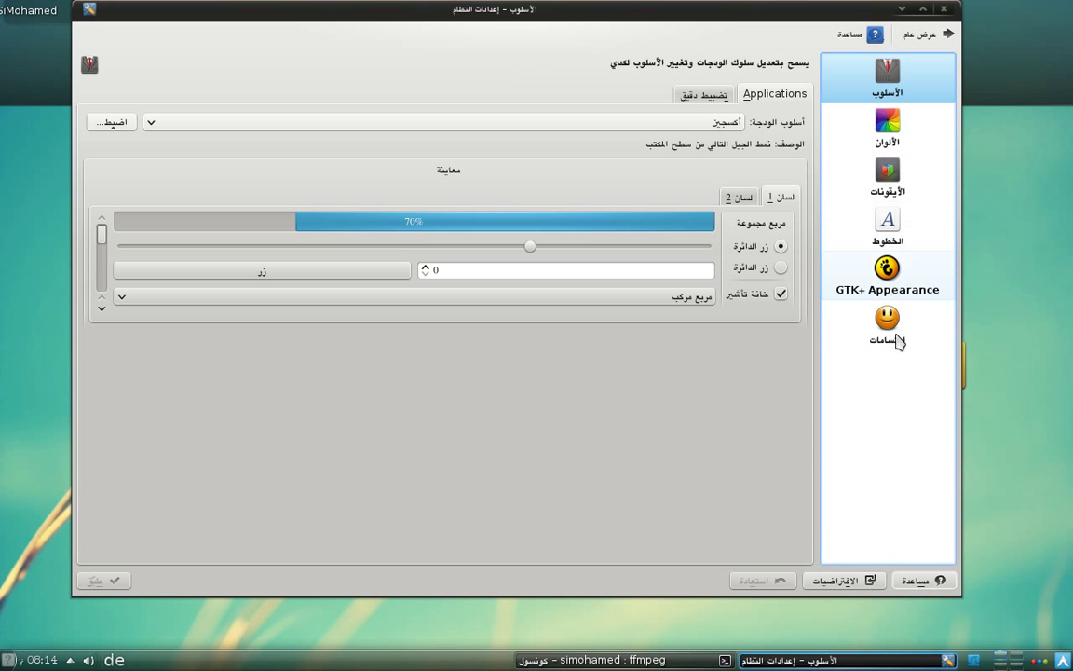
pyautogui.click(887, 226)
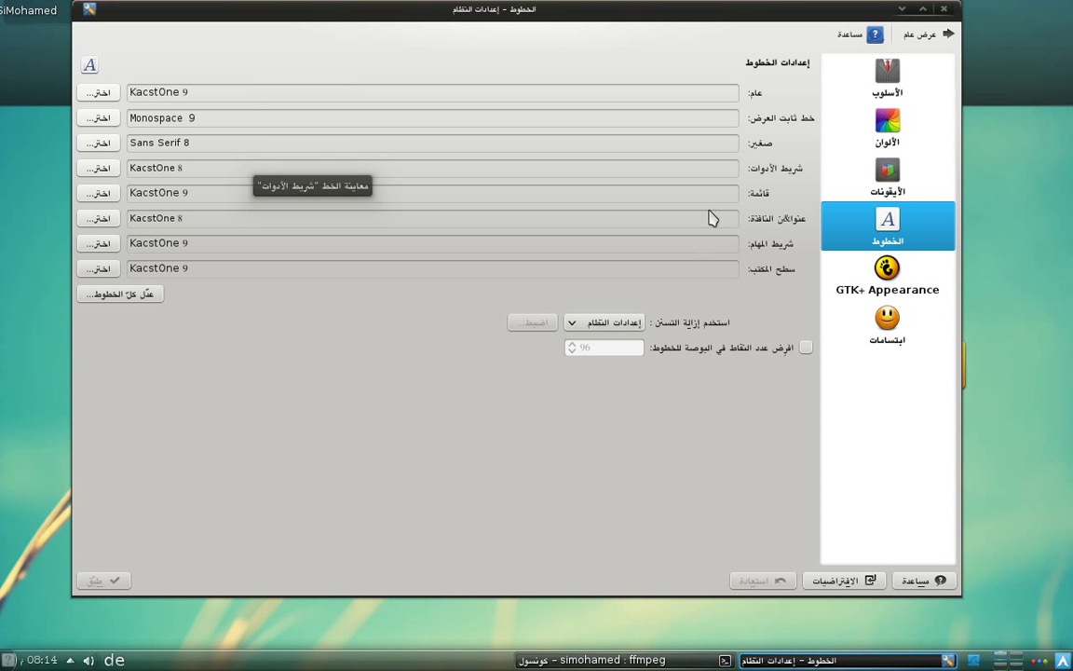
pyautogui.moveTo(557, 17); pyautogui.dragTo(580, 16)
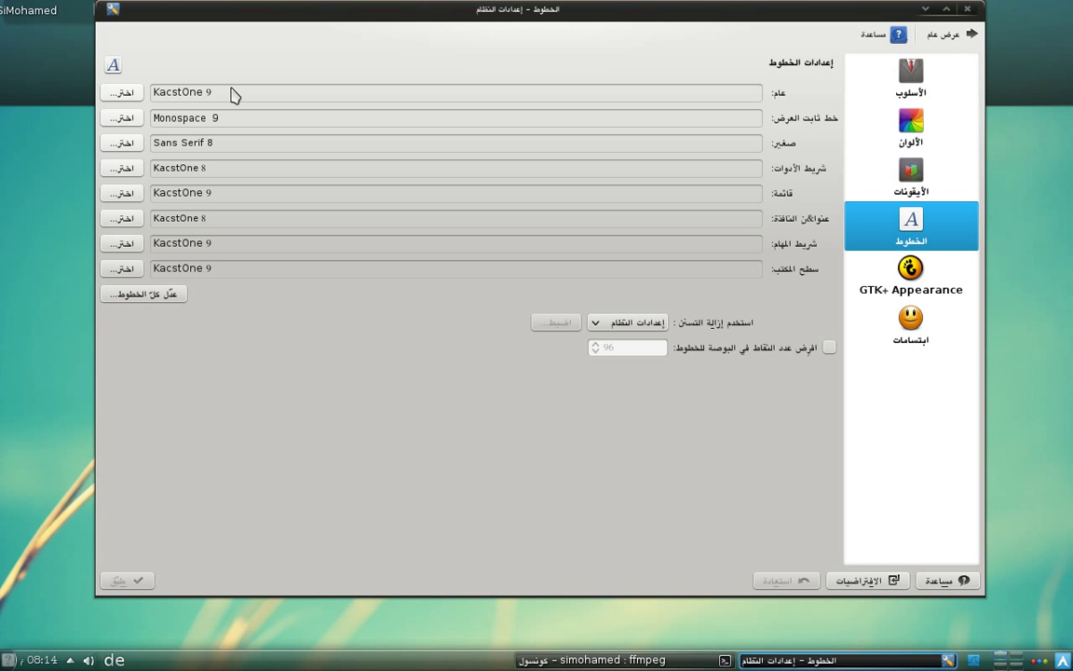
# Step: View the font, style and size choices for the general font and close them without changing anything
pyautogui.click(131, 97)
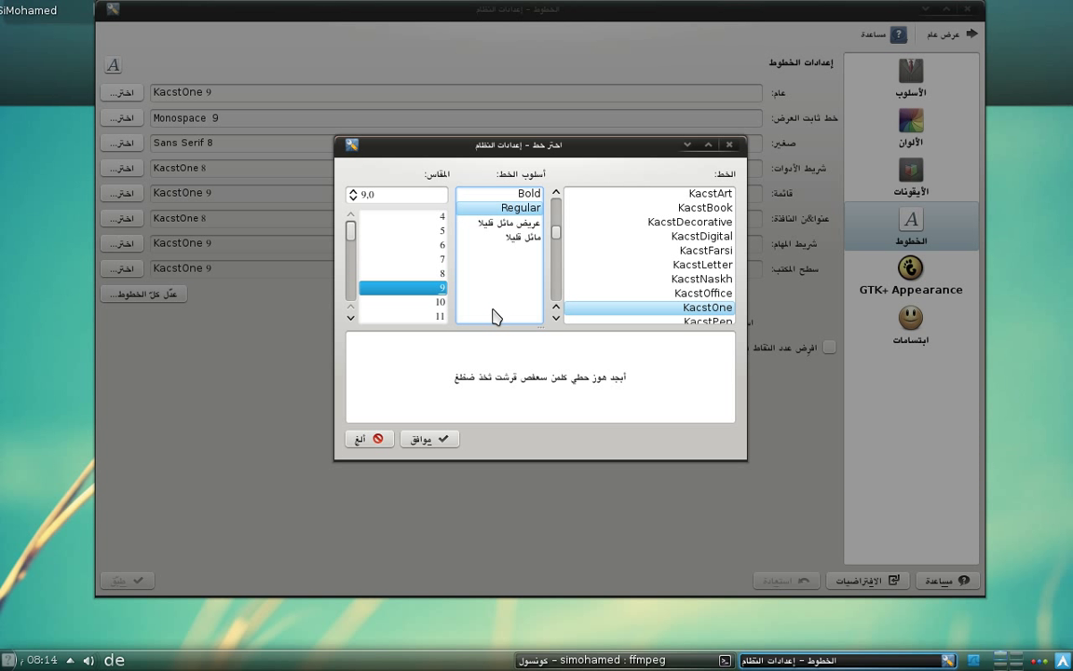
pyautogui.click(373, 354)
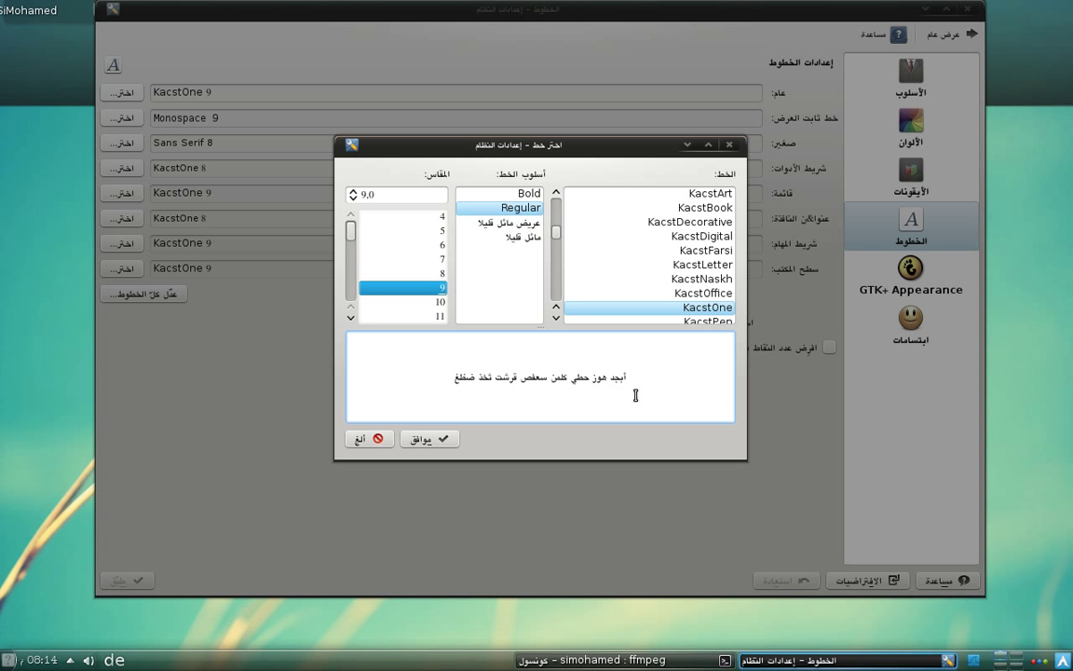
pyautogui.click(371, 438)
# Step: Open the dialog for adjusting all fonts, enable the font family choice, and cancel without applying it
pyautogui.click(158, 295)
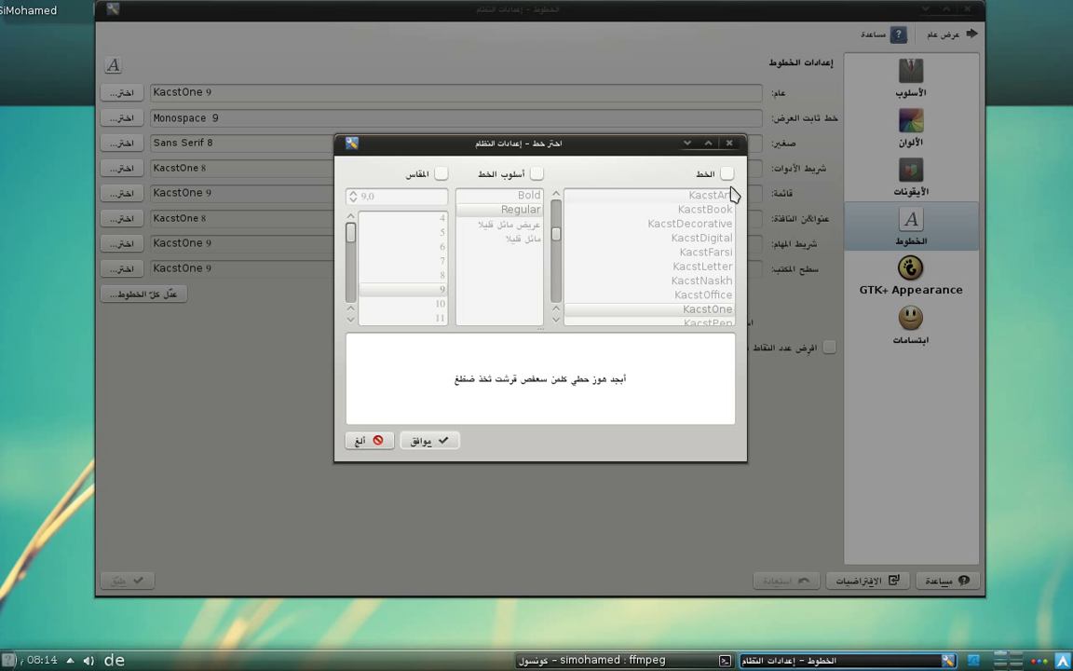
pyautogui.click(727, 173)
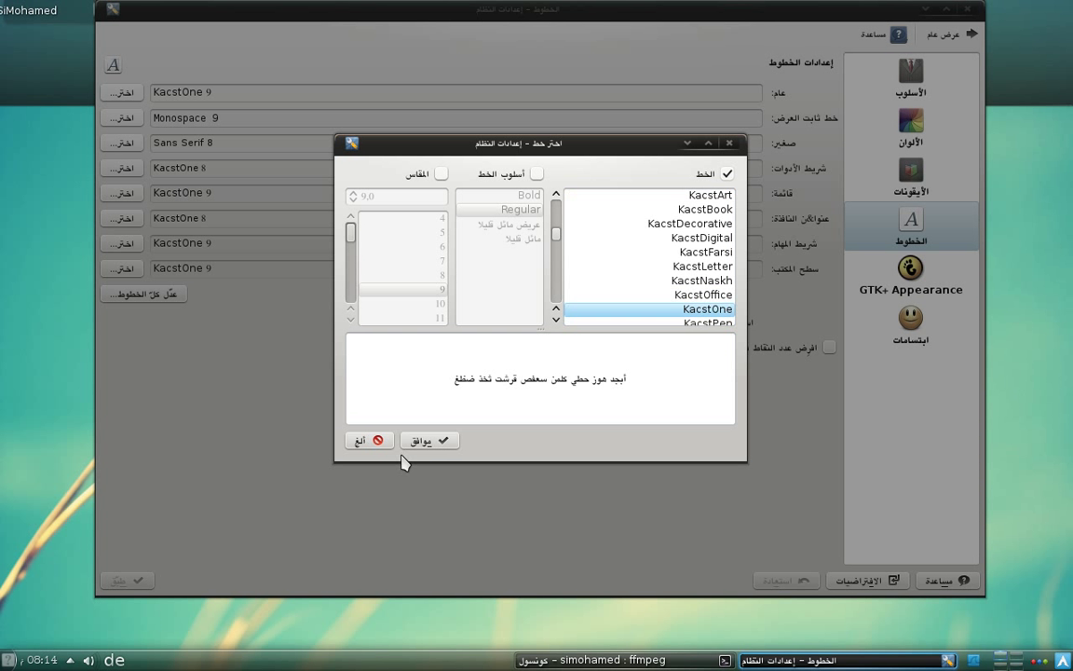
pyautogui.click(362, 441)
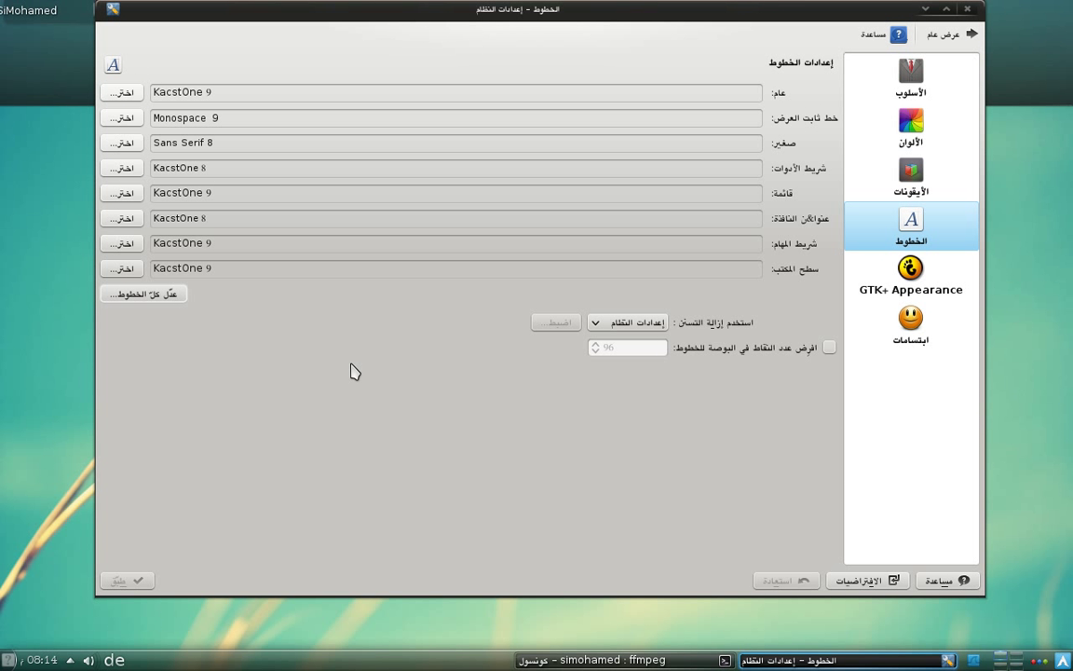
# Step: Close System Settings, minimize the Konsole window running ffmpeg, and bring up the application launcher
pyautogui.click(968, 10)
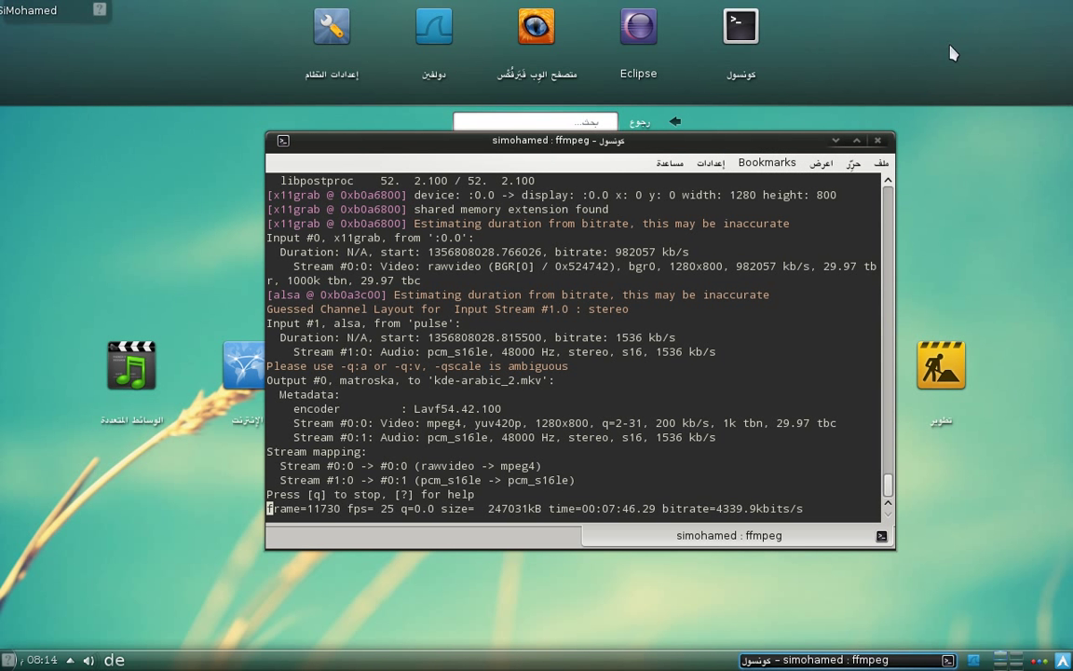
pyautogui.click(834, 140)
pyautogui.moveTo(799, 665)
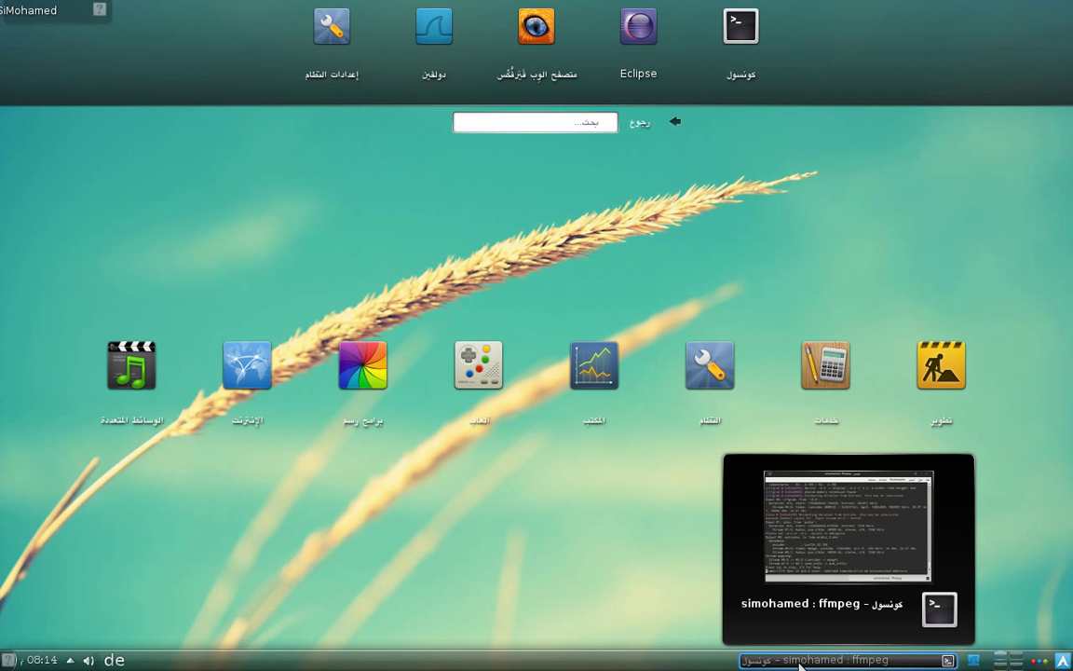
pyautogui.click(1062, 659)
pyautogui.click(1063, 660)
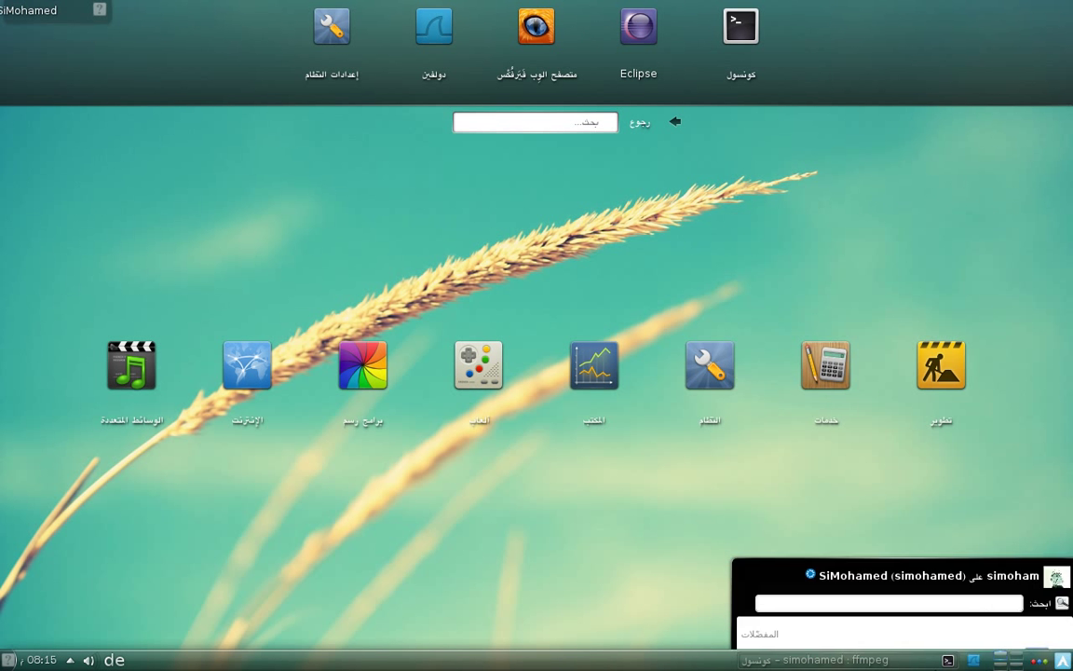
# Step: Open the Dolphin file manager, view its Control menu in Arabic, and minimize the window
pyautogui.click(973, 659)
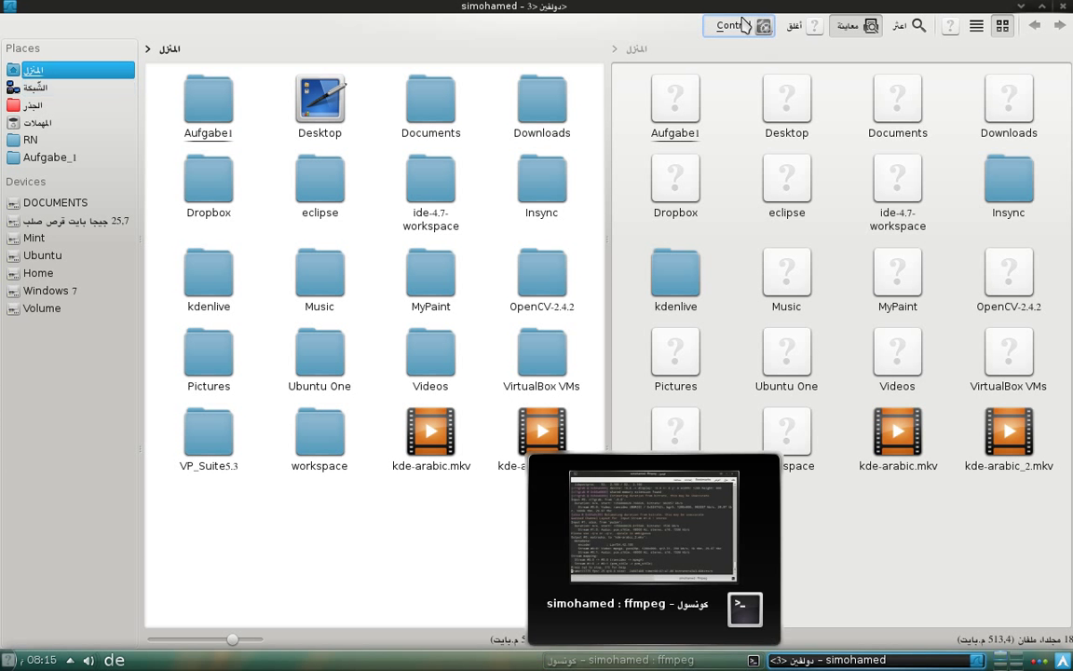
pyautogui.click(740, 26)
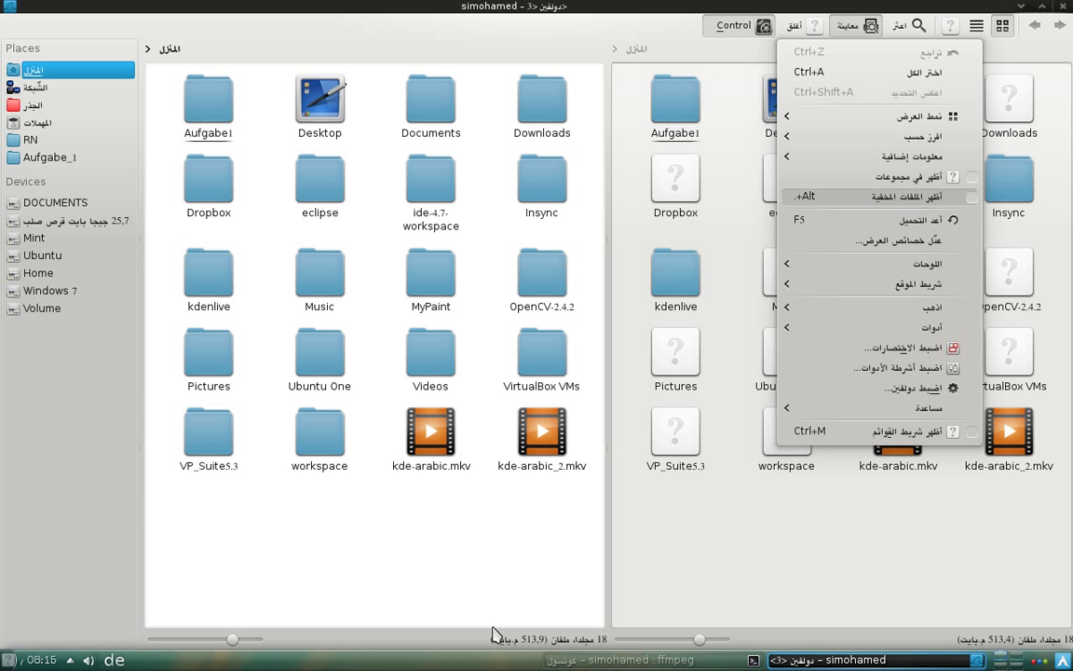
pyautogui.click(507, 570)
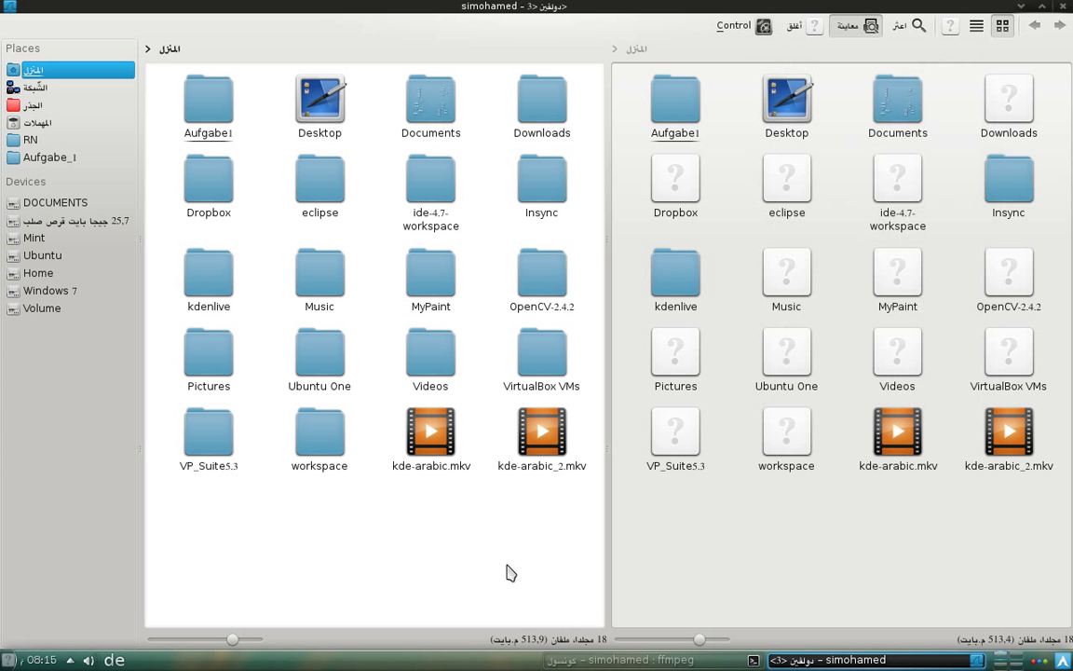
pyautogui.click(1022, 9)
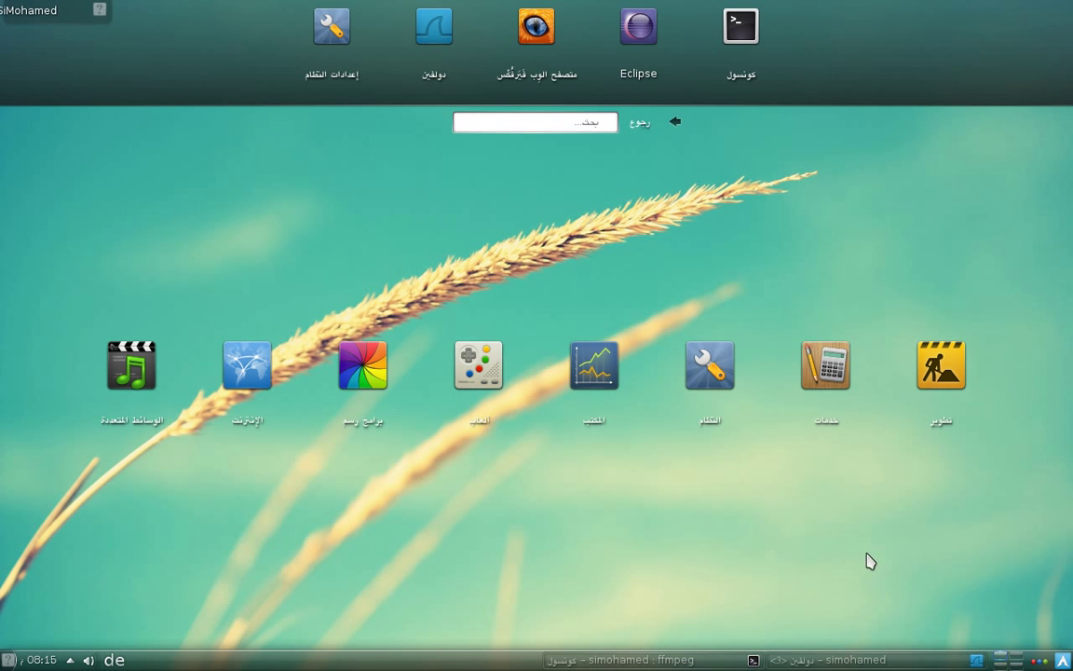
# Step: Switch to the virtual desktop with Firefox, view the mjma3.com page of Arabic-in-Linux lessons, and minimize the browser
pyautogui.moveTo(721, 655)
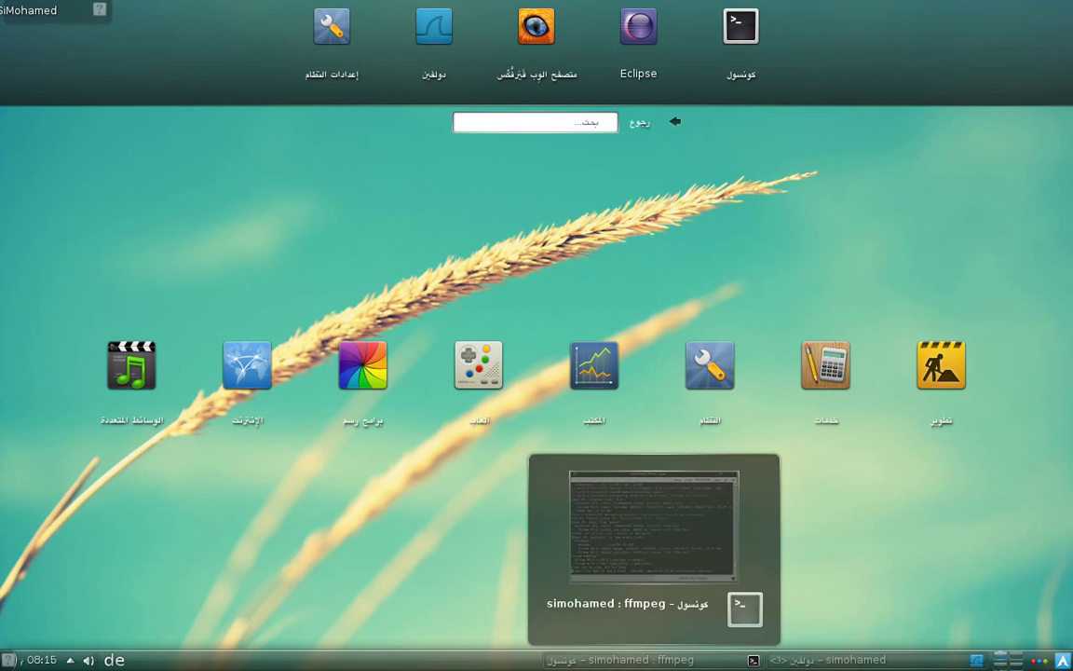
pyautogui.click(1019, 664)
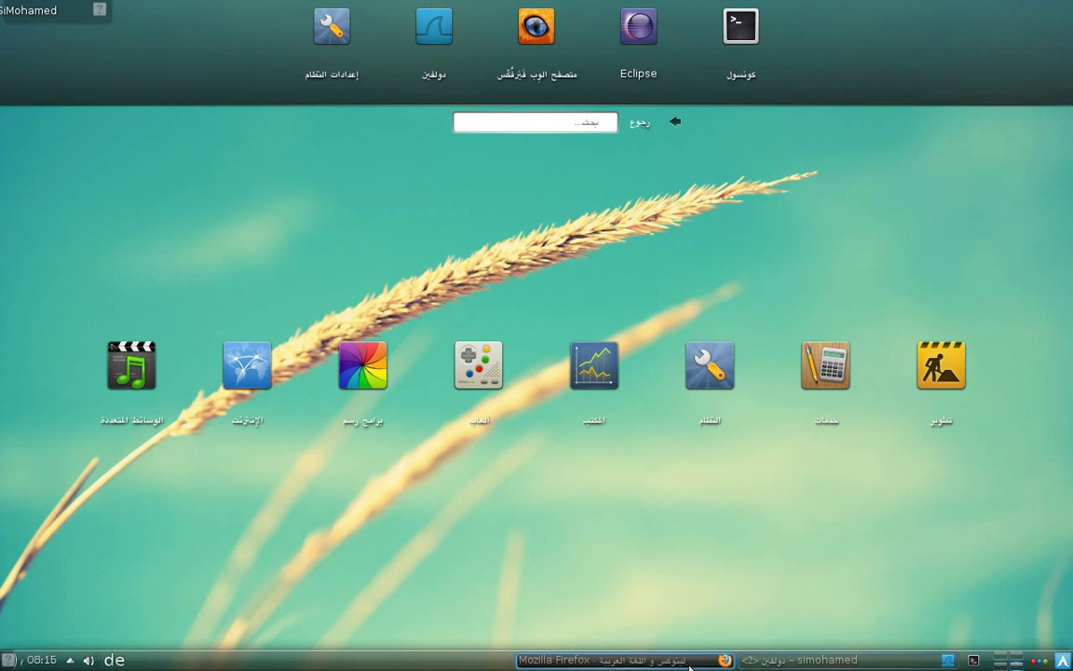
pyautogui.click(685, 663)
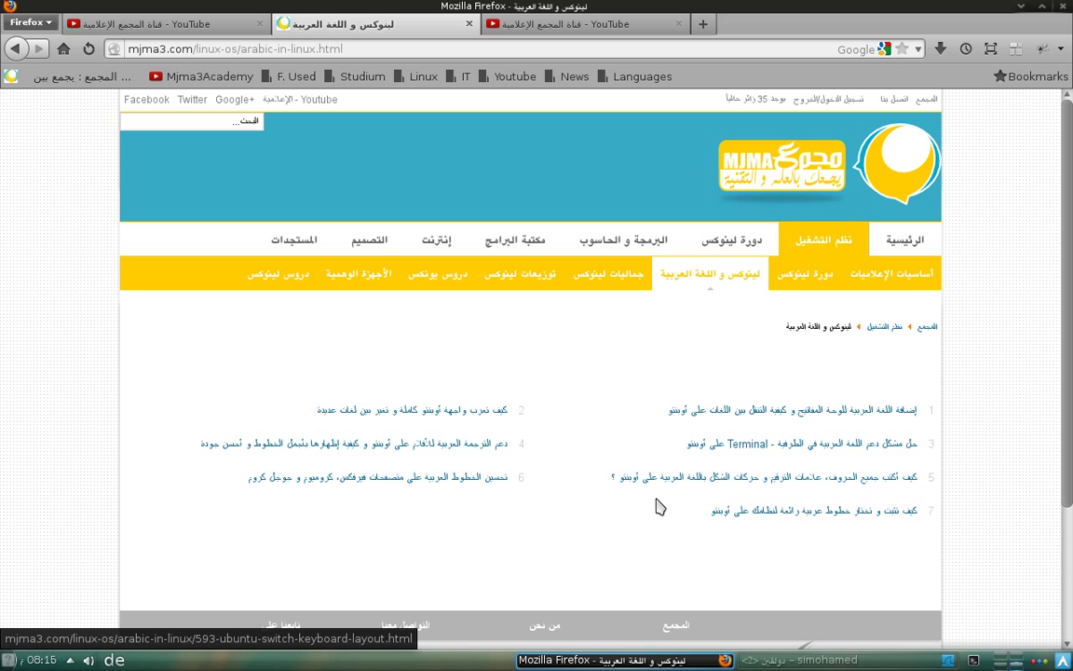
pyautogui.moveTo(630, 661)
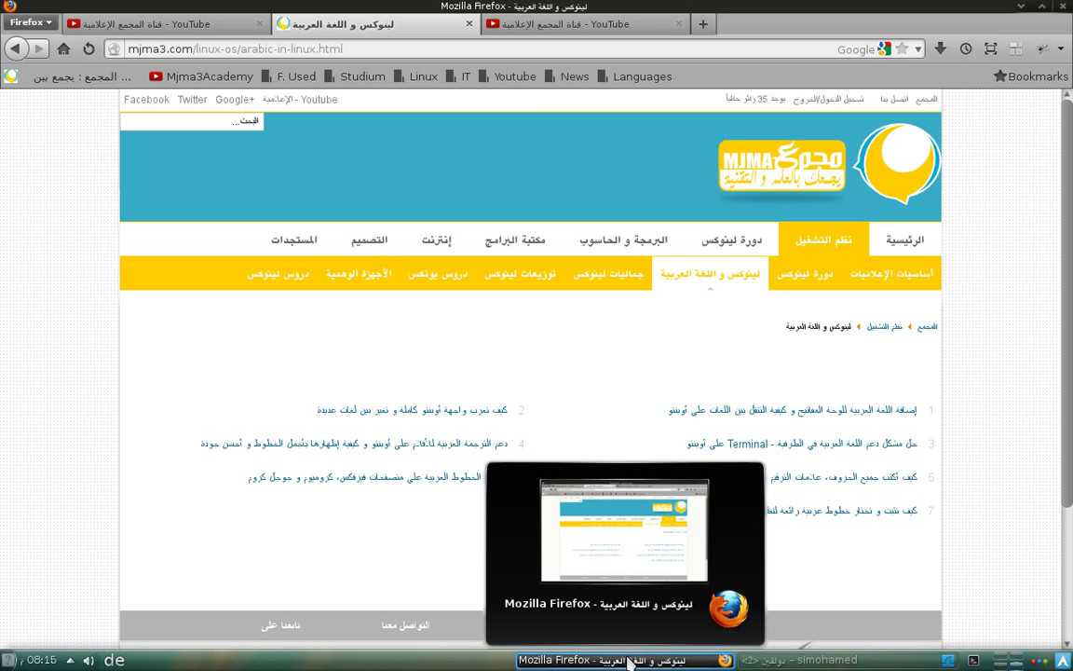
pyautogui.click(630, 661)
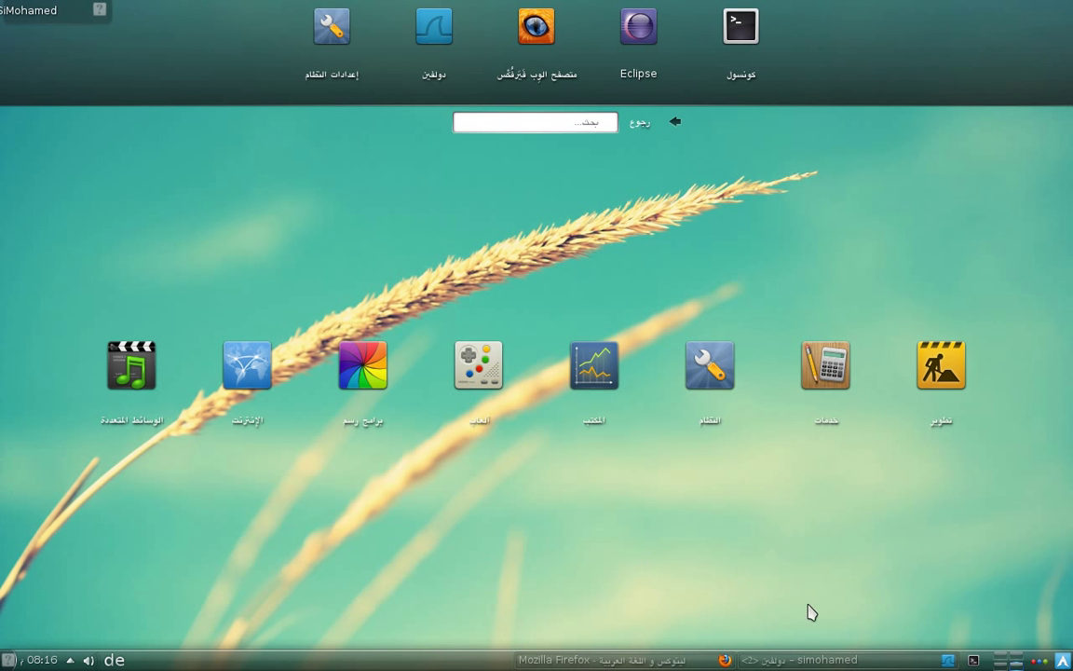
# Step: Return to the first virtual desktop, restore the Konsole window running ffmpeg and move it higher on the desktop
pyautogui.click(1006, 663)
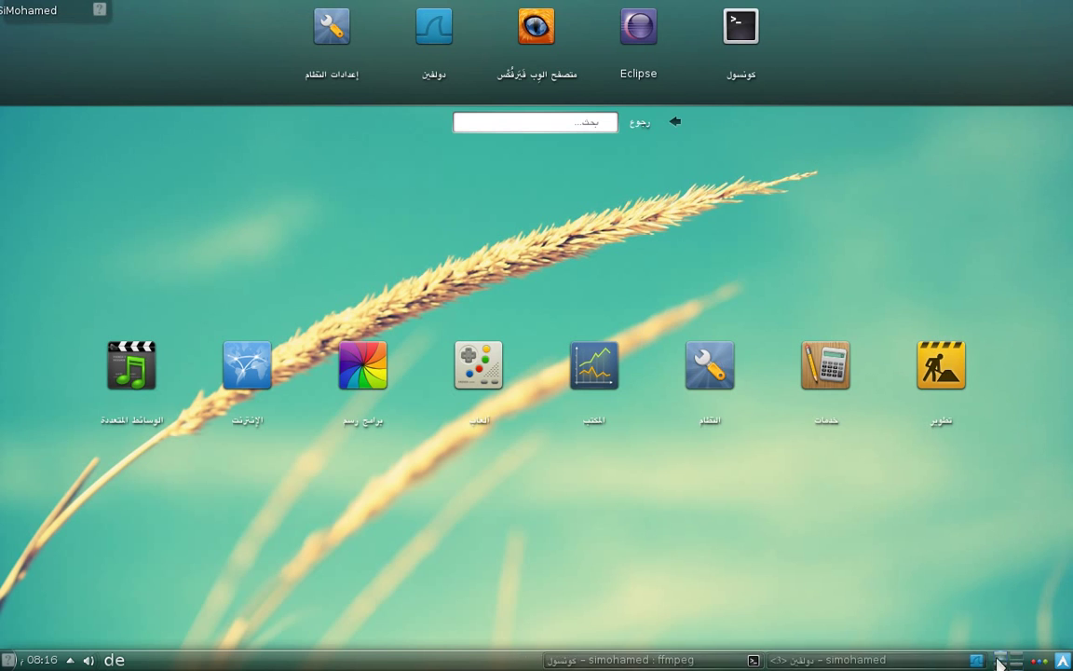
pyautogui.click(636, 659)
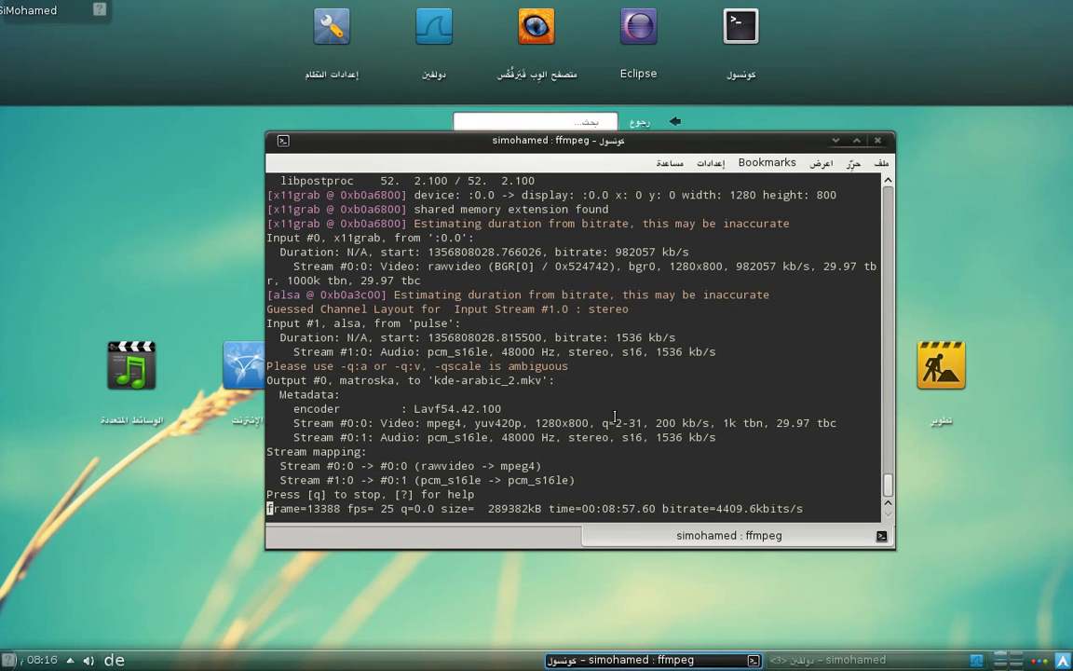
pyautogui.moveTo(533, 139); pyautogui.dragTo(512, 79)
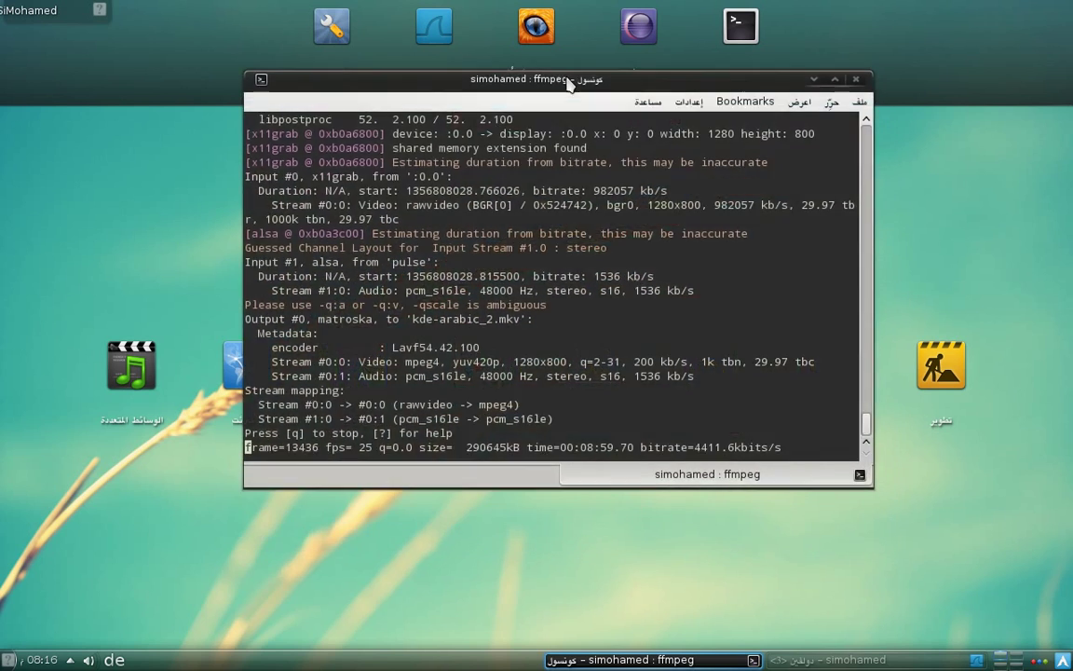